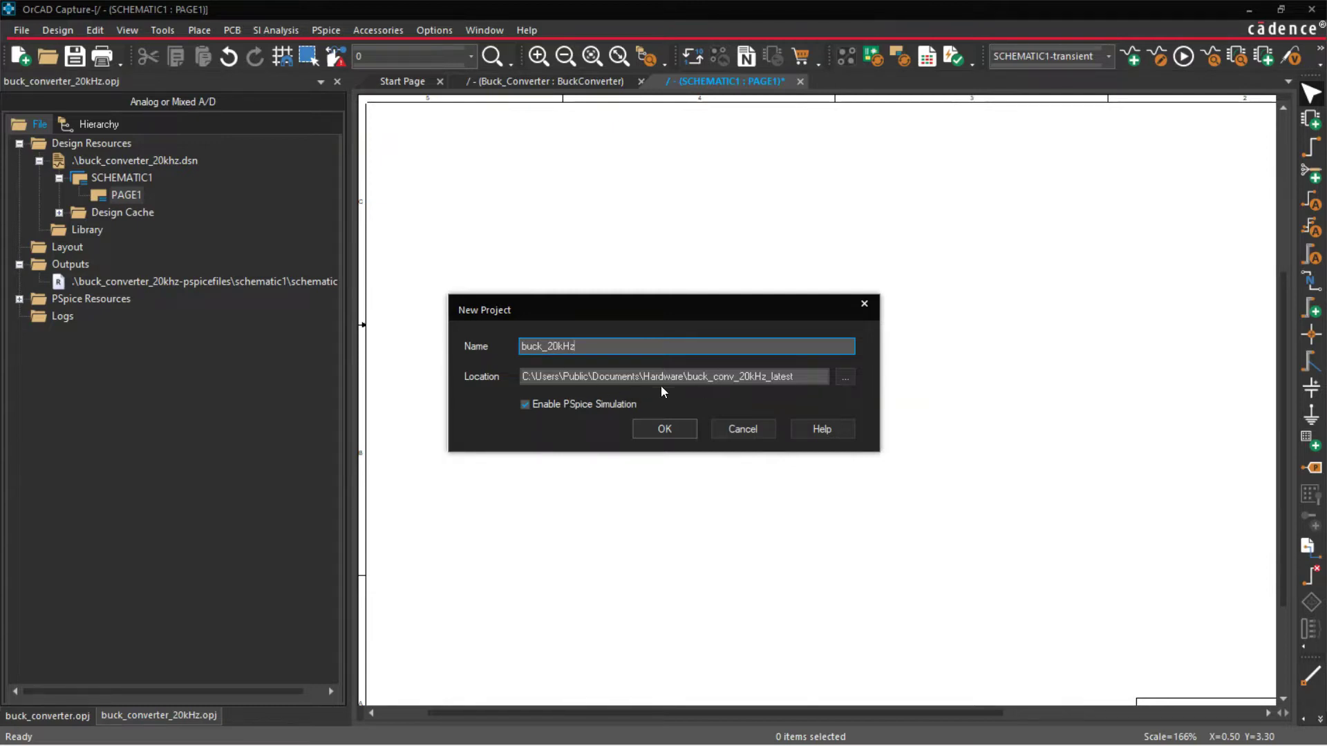
Step: Cancel the buck_20kHz New Project setup and return to the blank PAGE1 schematic
left_click(738, 433)
left_click(124, 194)
left_click(463, 159)
Step: Place a PSpice ground symbol on the schematic page
scroll(777, 277, "down", 2)
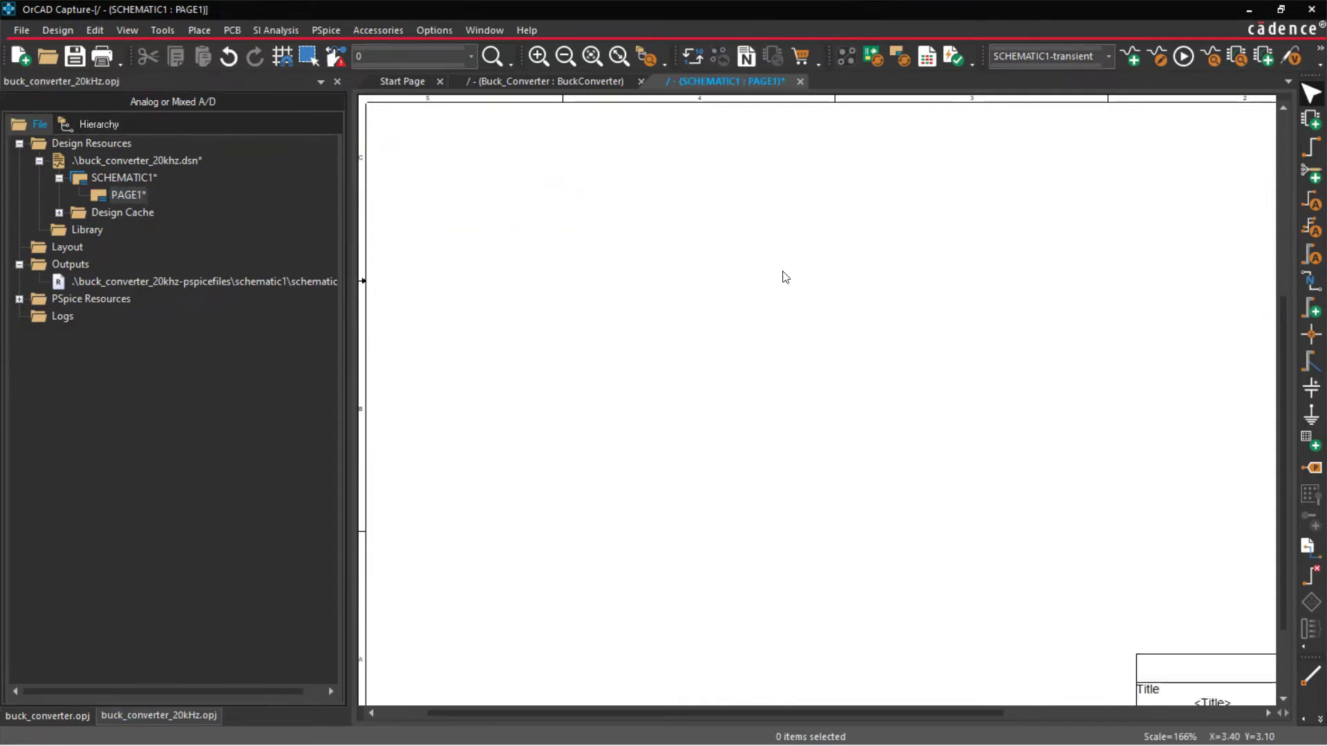
scroll(935, 289, "down", 3, "ctrl")
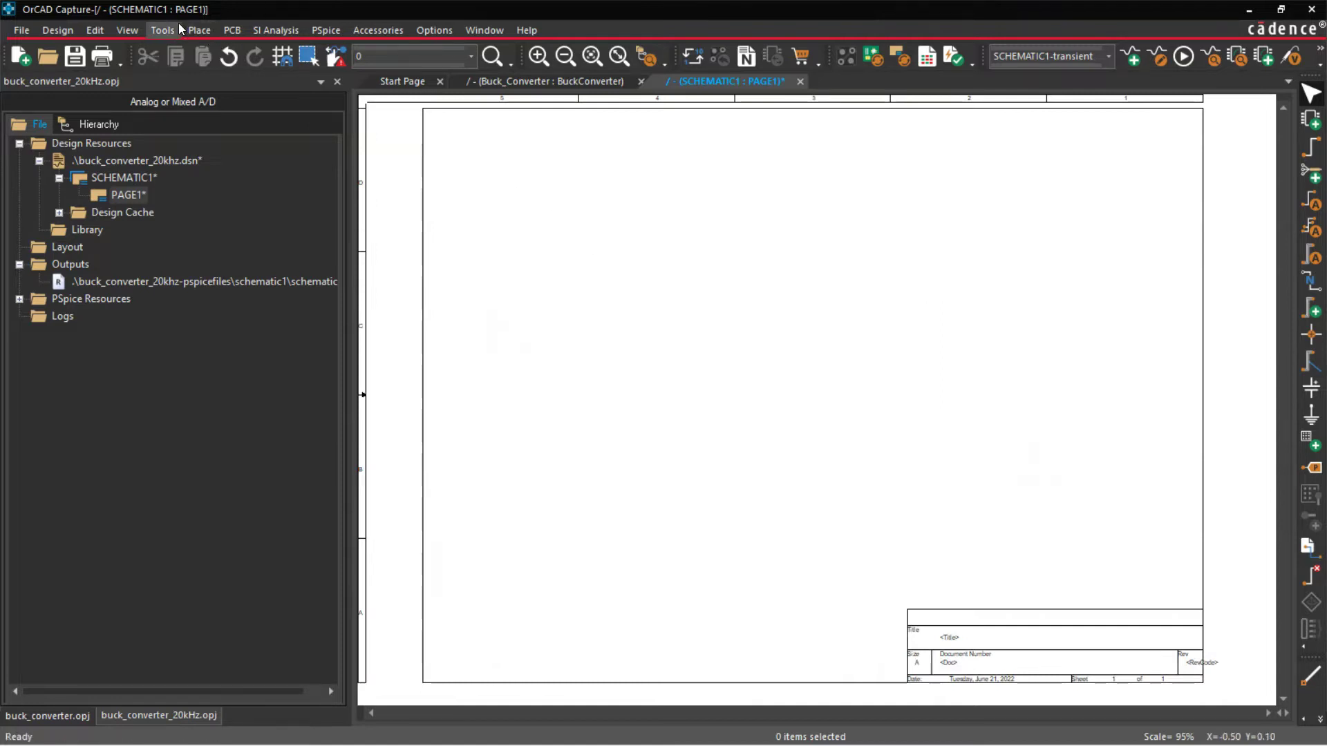
left_click(202, 31)
mouse_move(340, 73)
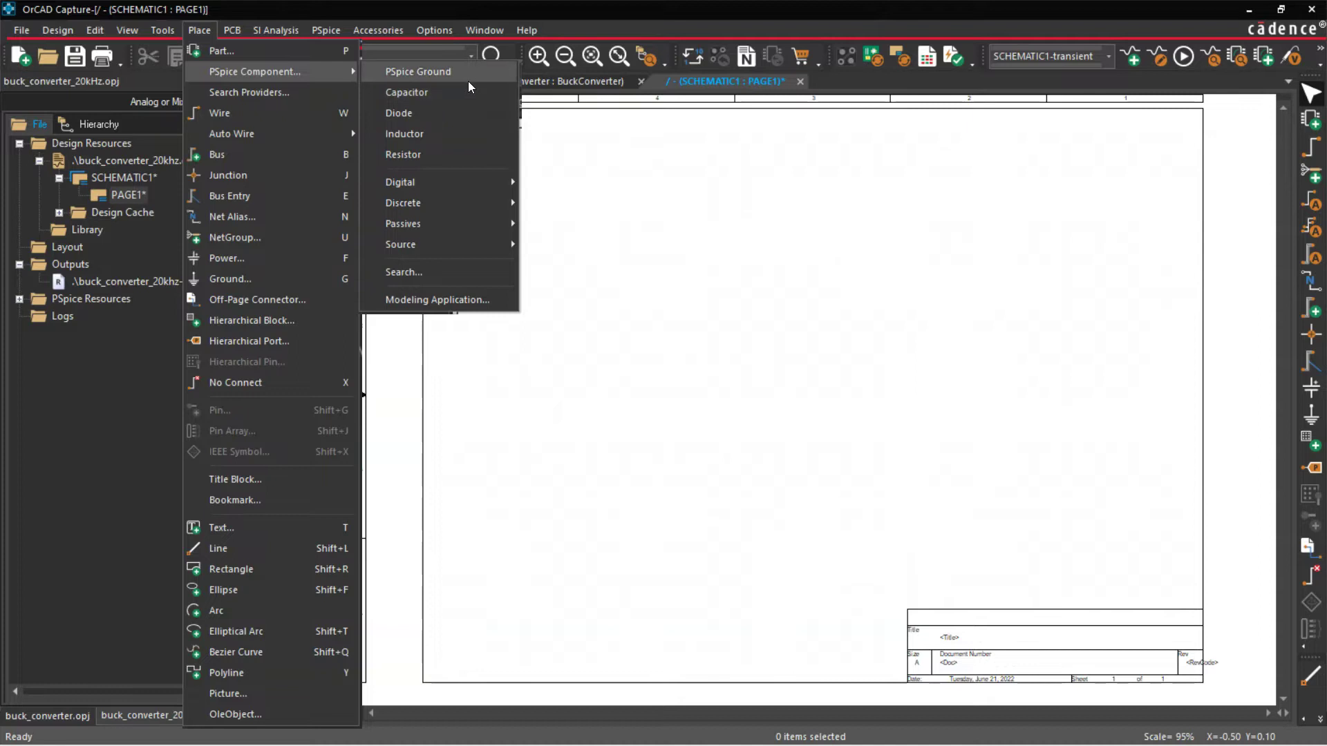
left_click(443, 72)
left_click(595, 384)
key("Escape")
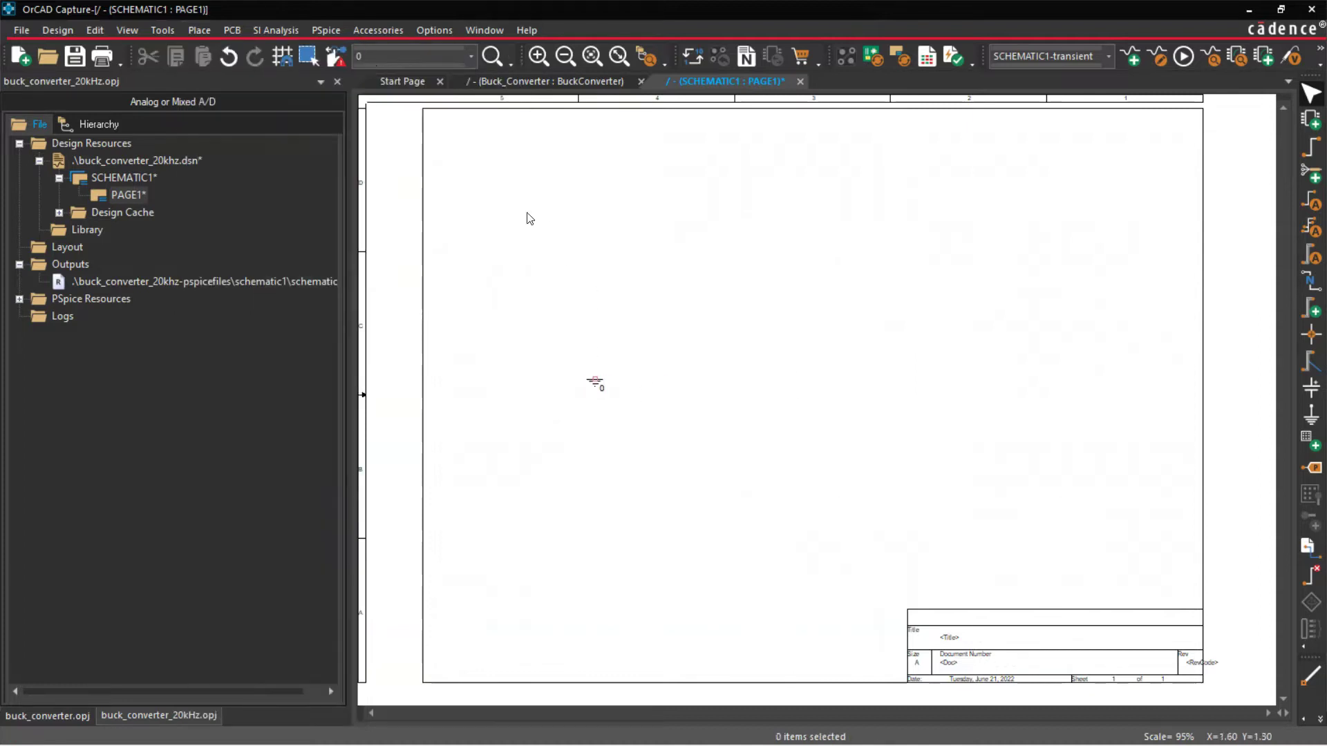
Step: From the PSpice part search, place two resistors, R1 and R2 on the right
left_click(200, 31)
mouse_move(290, 73)
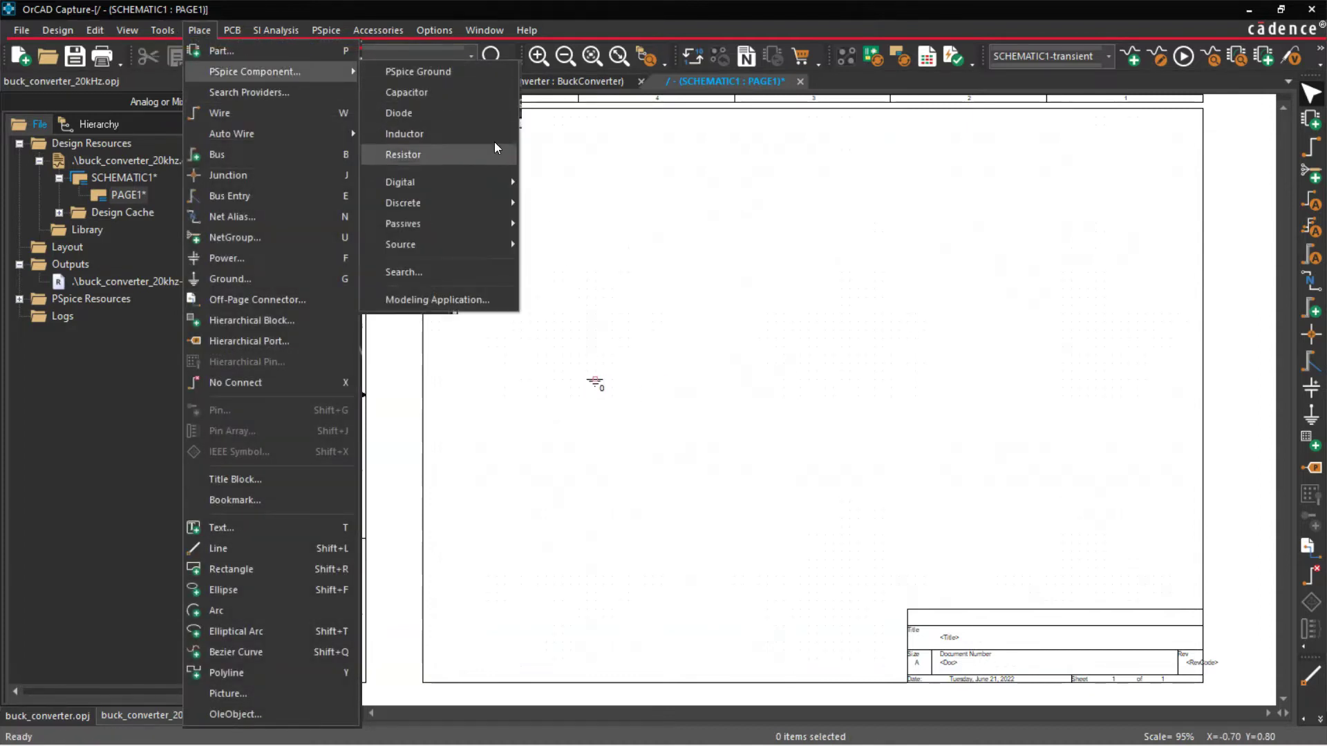
left_click(463, 271)
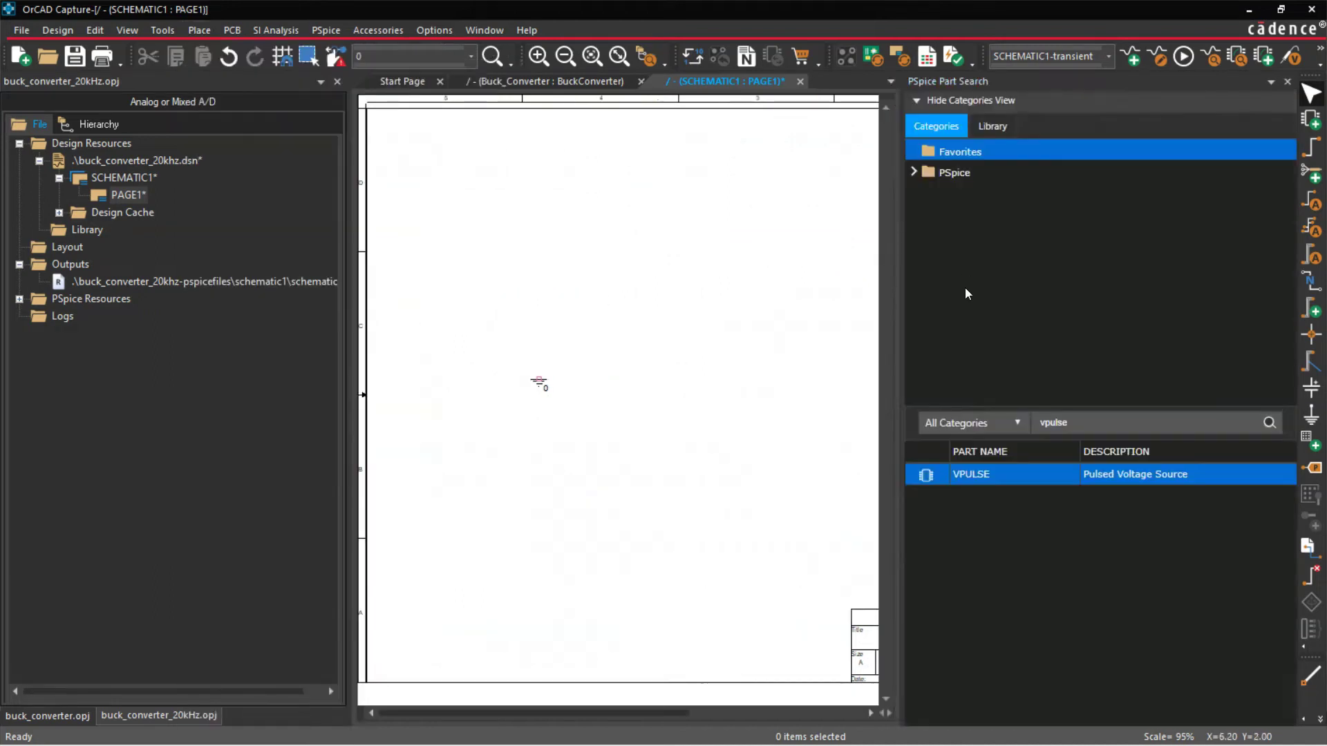
left_click(941, 152)
left_click(1025, 476)
double_click(1001, 472)
left_click(612, 387)
left_click(825, 387)
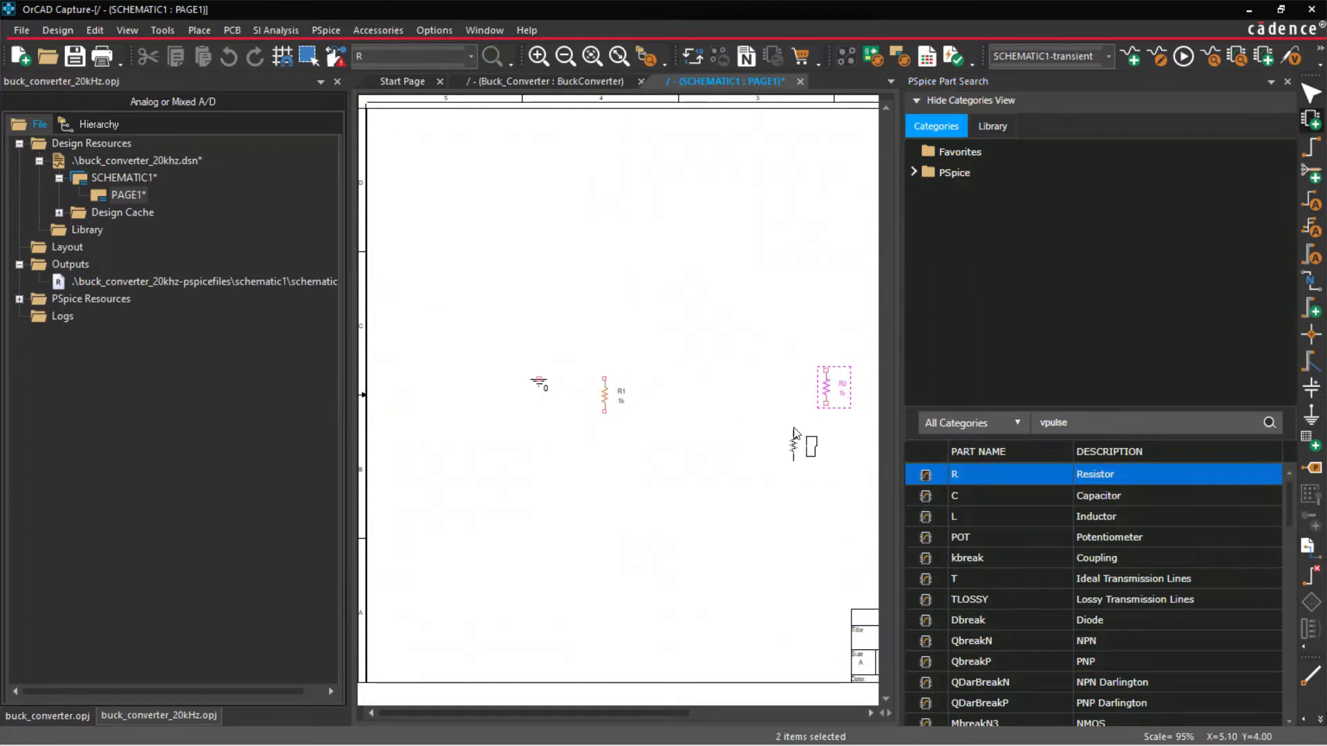
key("Escape")
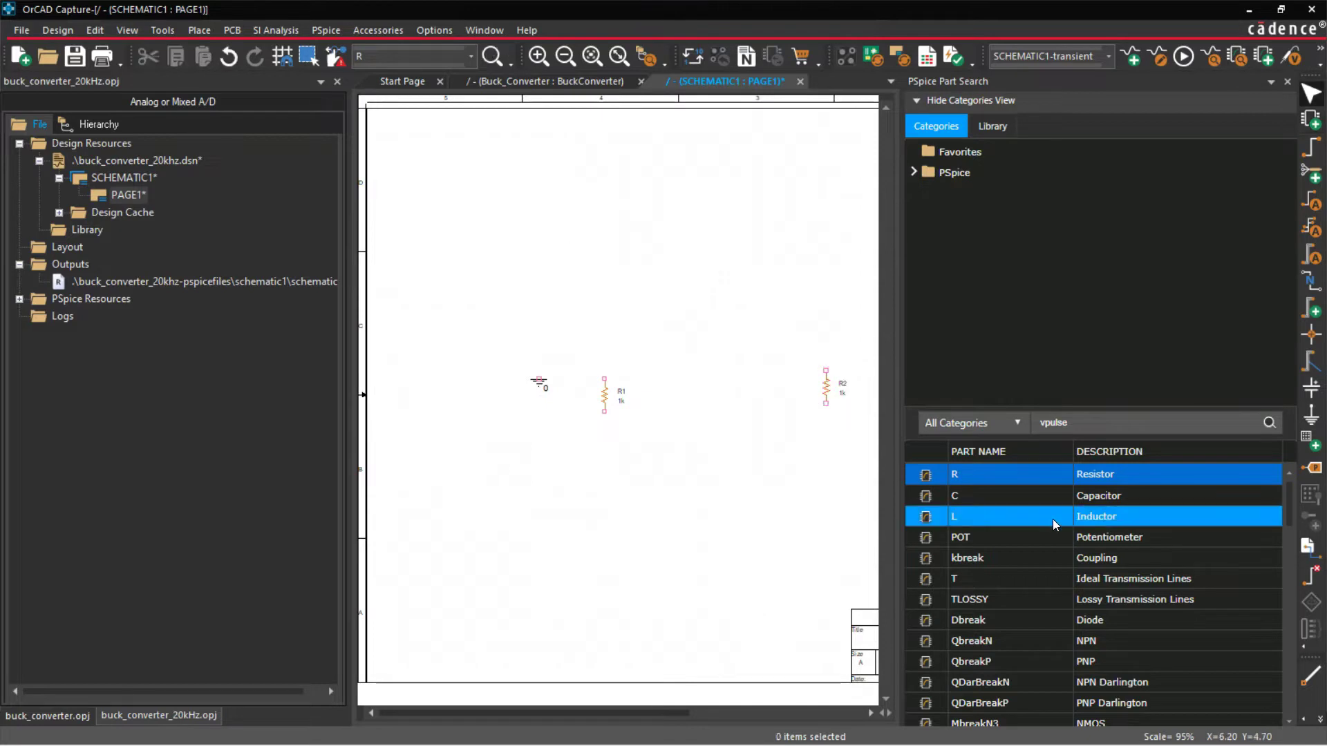
Step: Place capacitor C1 left of R2 and inductor L1 above and left of it
double_click(1002, 495)
left_click(774, 384)
key("Escape")
left_click(1010, 523)
double_click(1010, 526)
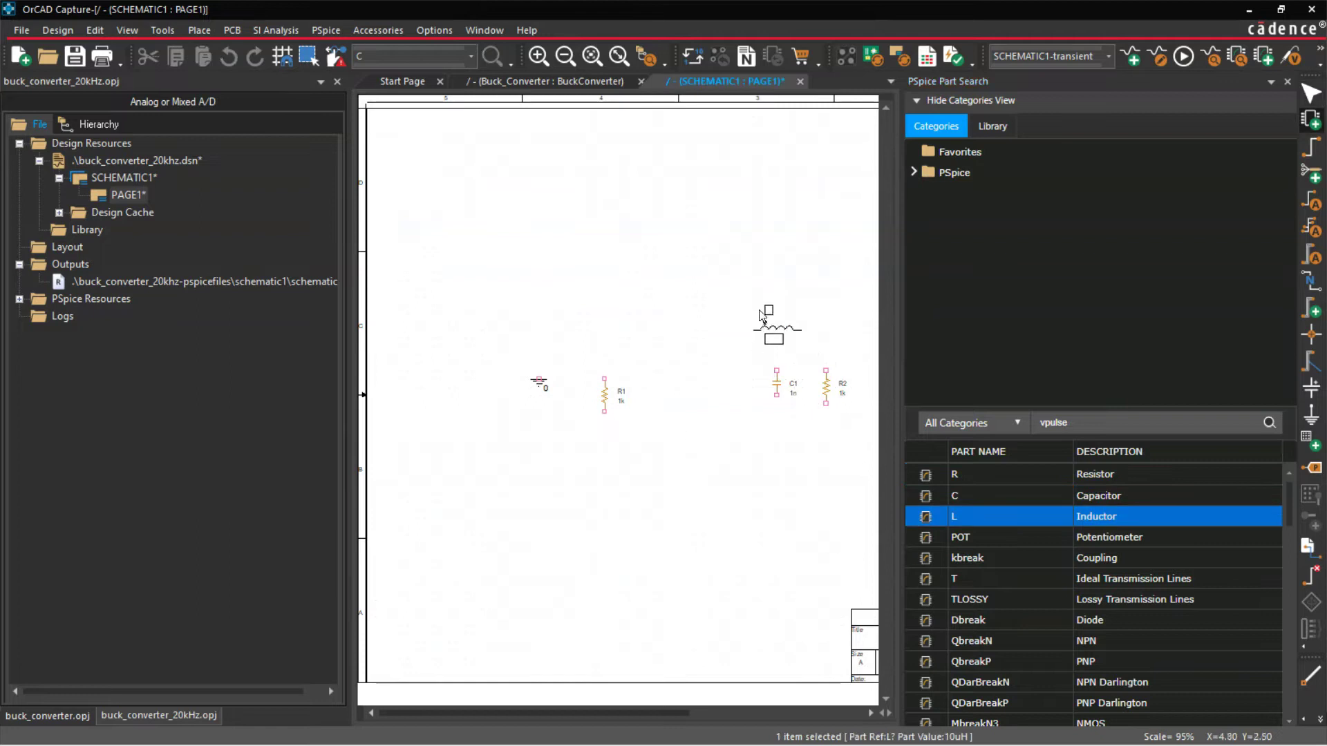
left_click(698, 352)
key("Escape")
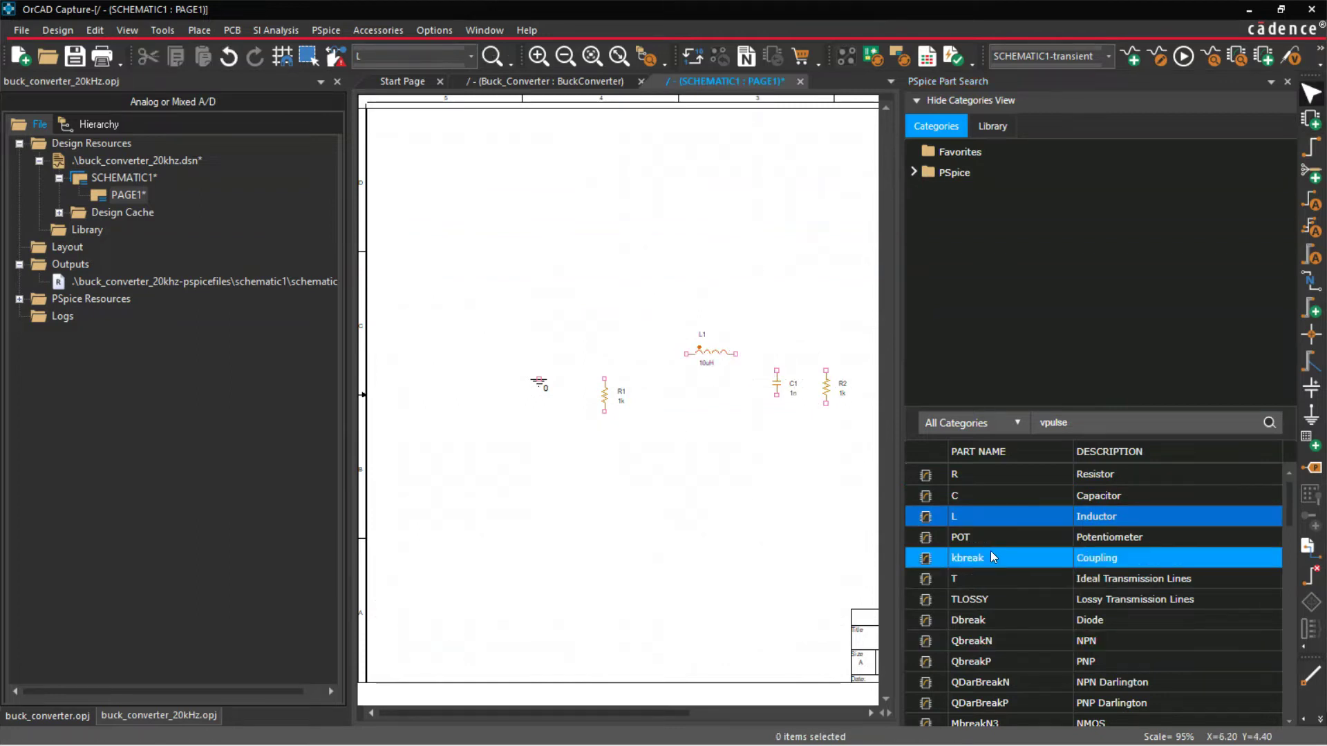
Step: Place DC voltage source V1 at the left and pulse source V2 below the ground
scroll(1020, 570, "down", 9)
scroll(1015, 564, "down", 4)
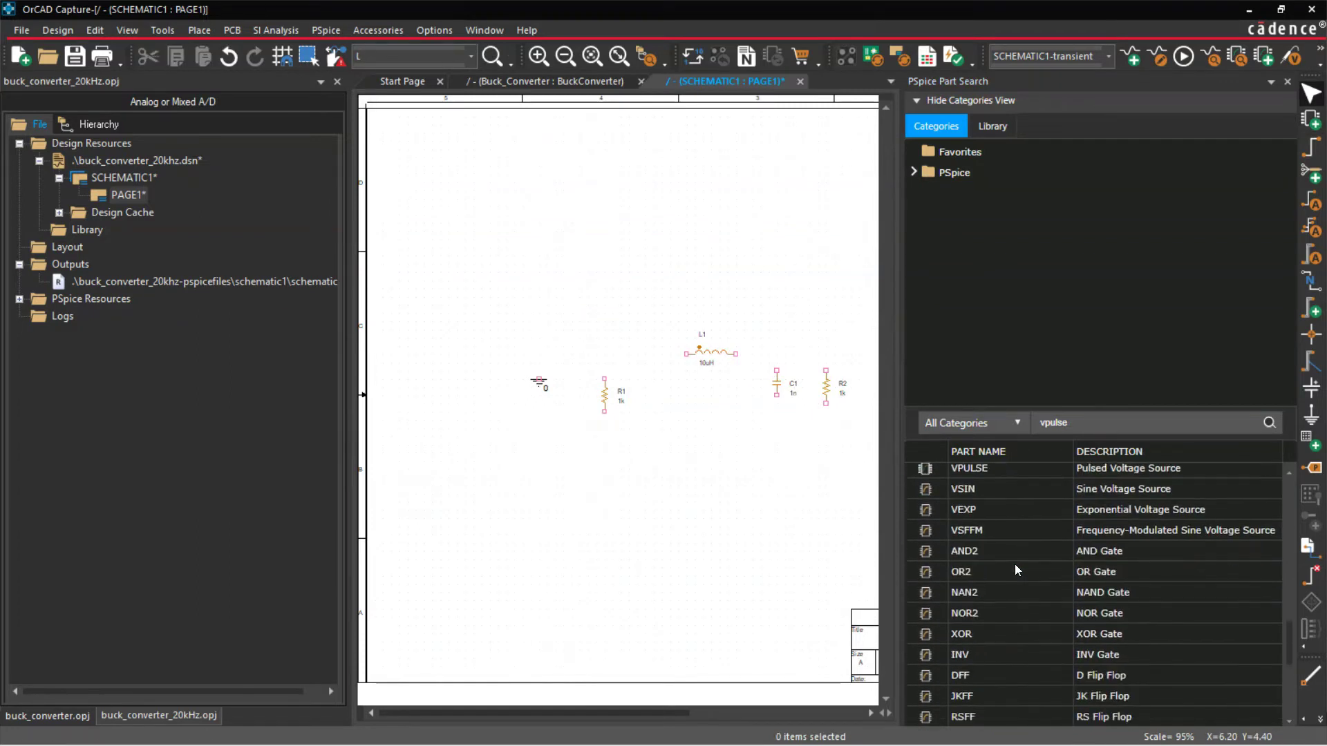
scroll(1015, 563, "up", 1)
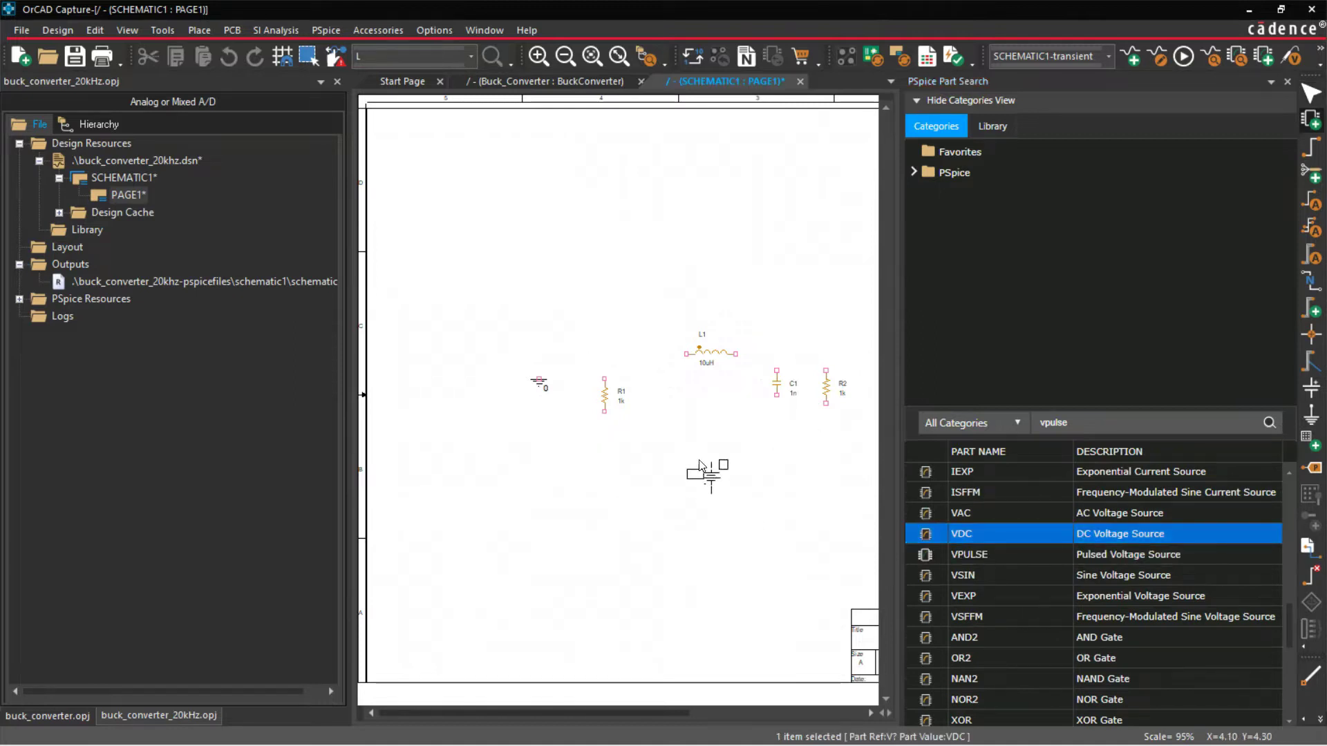
left_click(456, 394)
key("Escape")
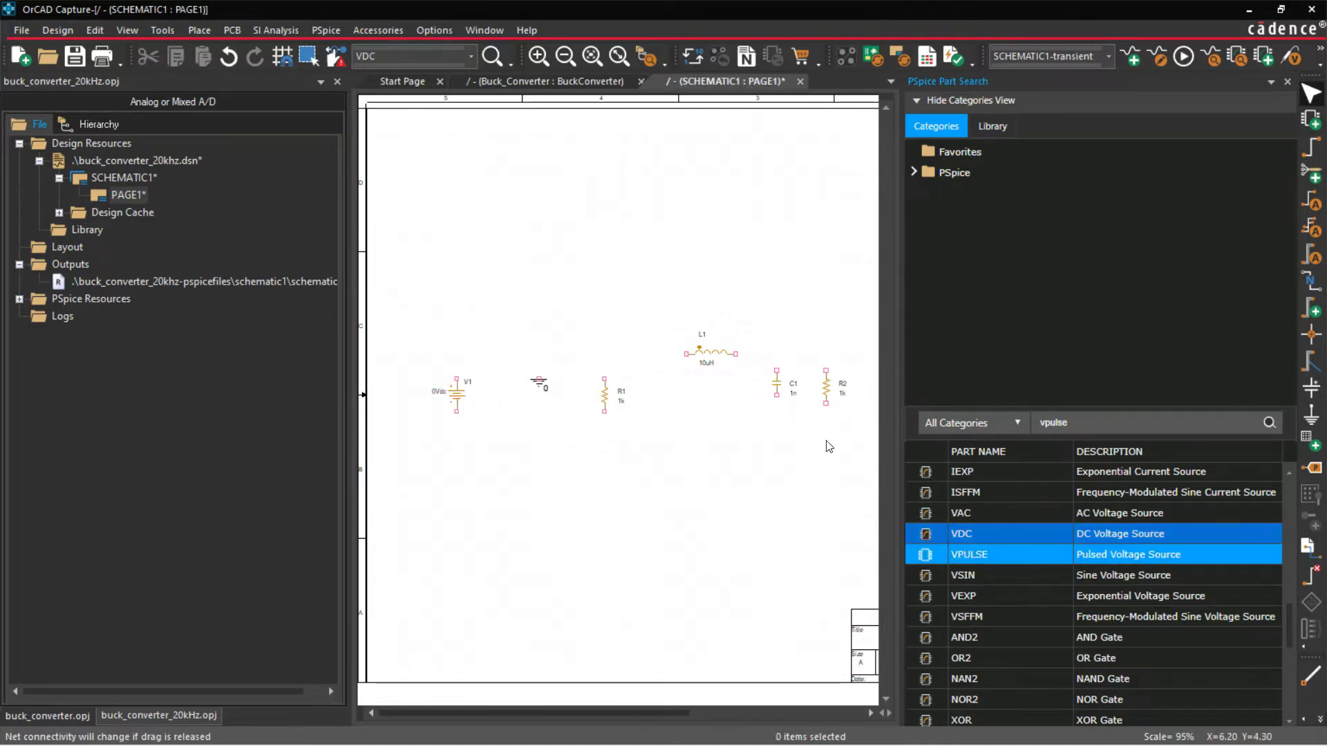
double_click(981, 554)
left_click(536, 439)
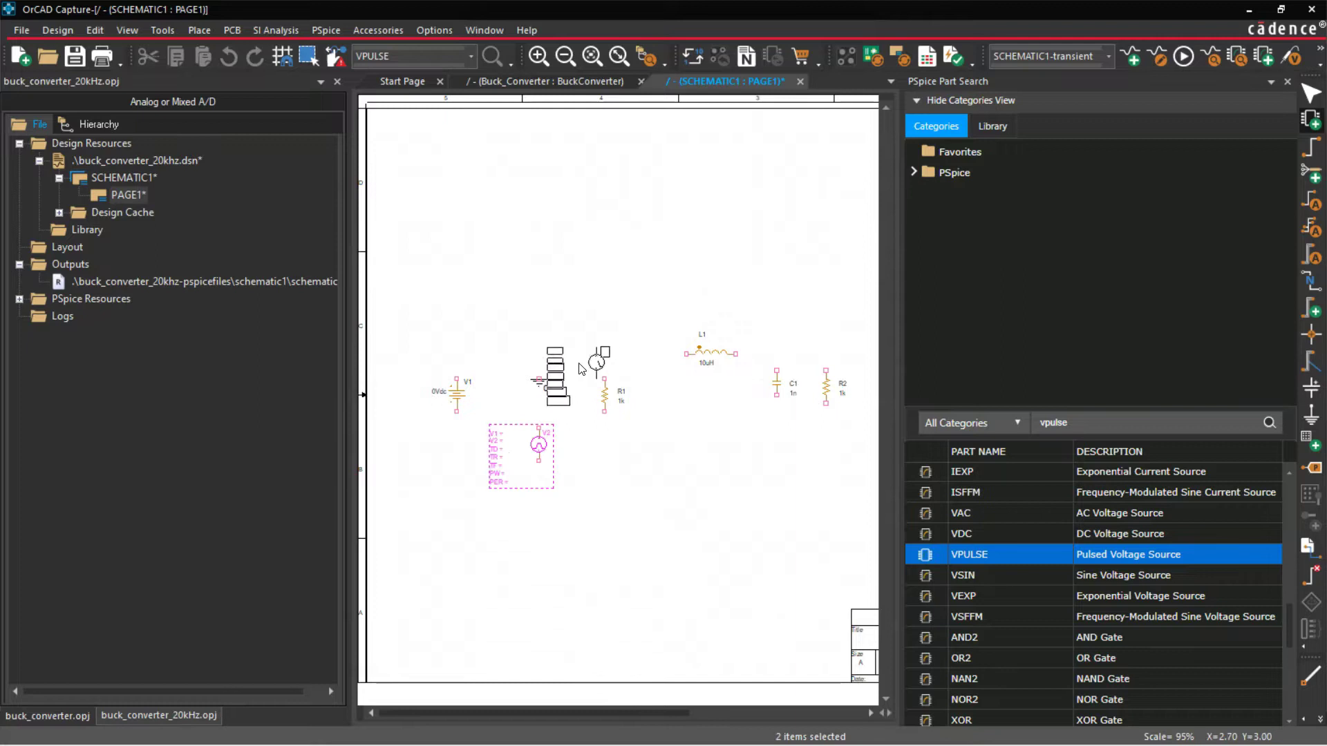
key("Escape")
Step: Move the ground below the circuit and R1 directly above V2
left_click_drag(540, 382, 669, 506)
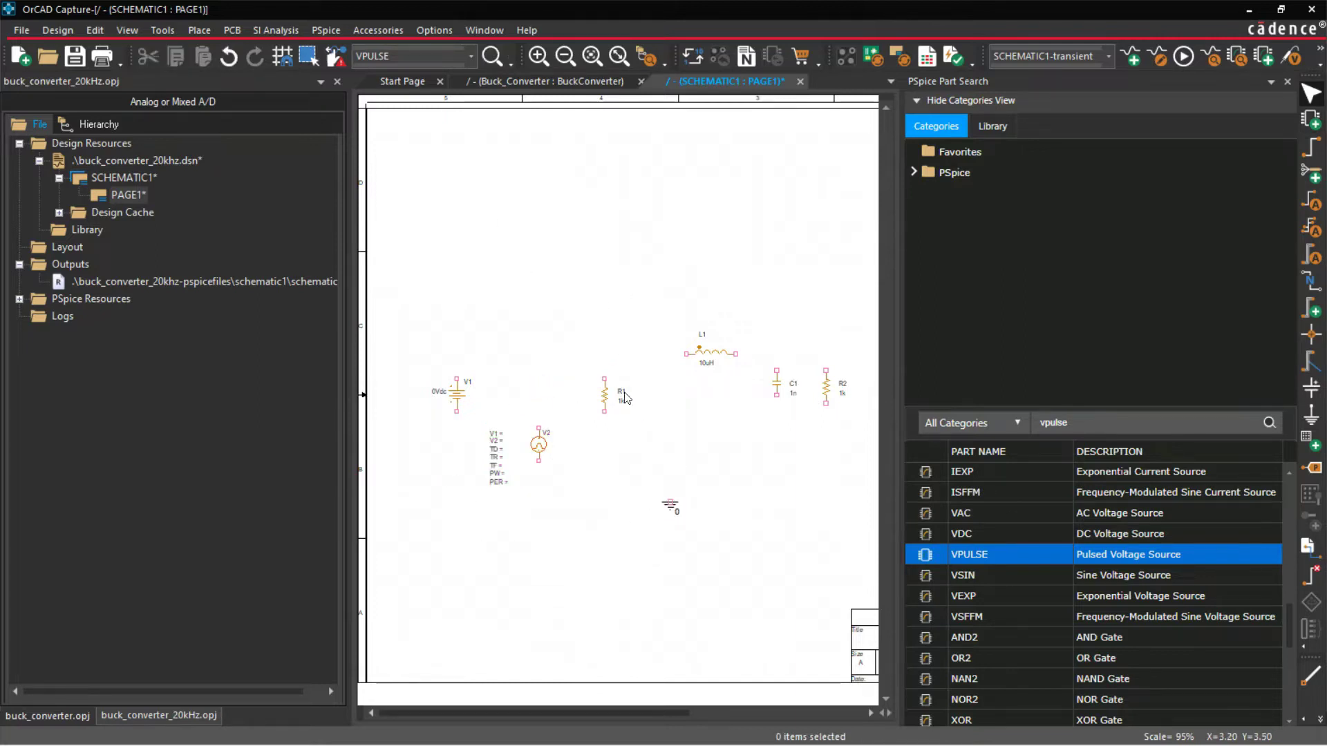
left_click_drag(605, 395, 539, 393)
left_click(646, 423)
Step: Search for irf840 and place MOSFET Q1 above resistor R1
scroll(1036, 615, "down", 5)
double_click(1088, 421)
key("BackSpace")
type("irf8")
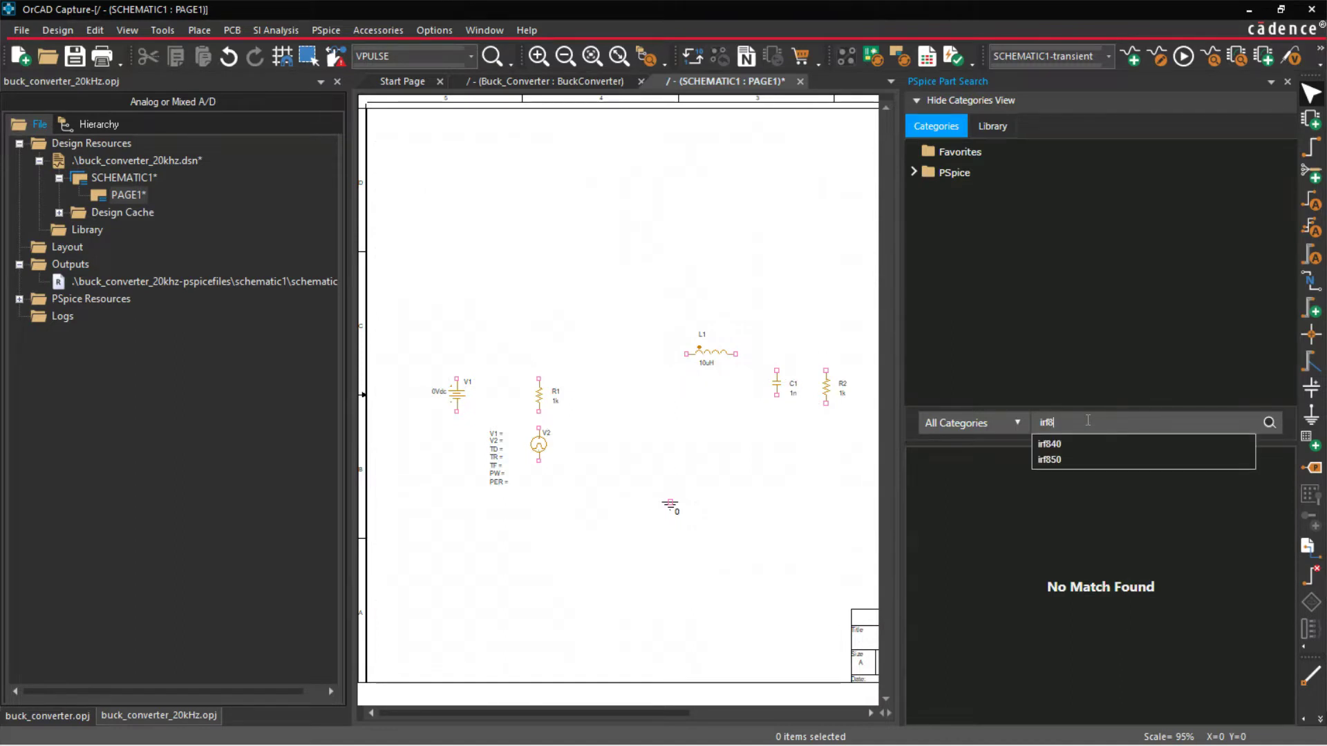
type("40")
double_click(934, 474)
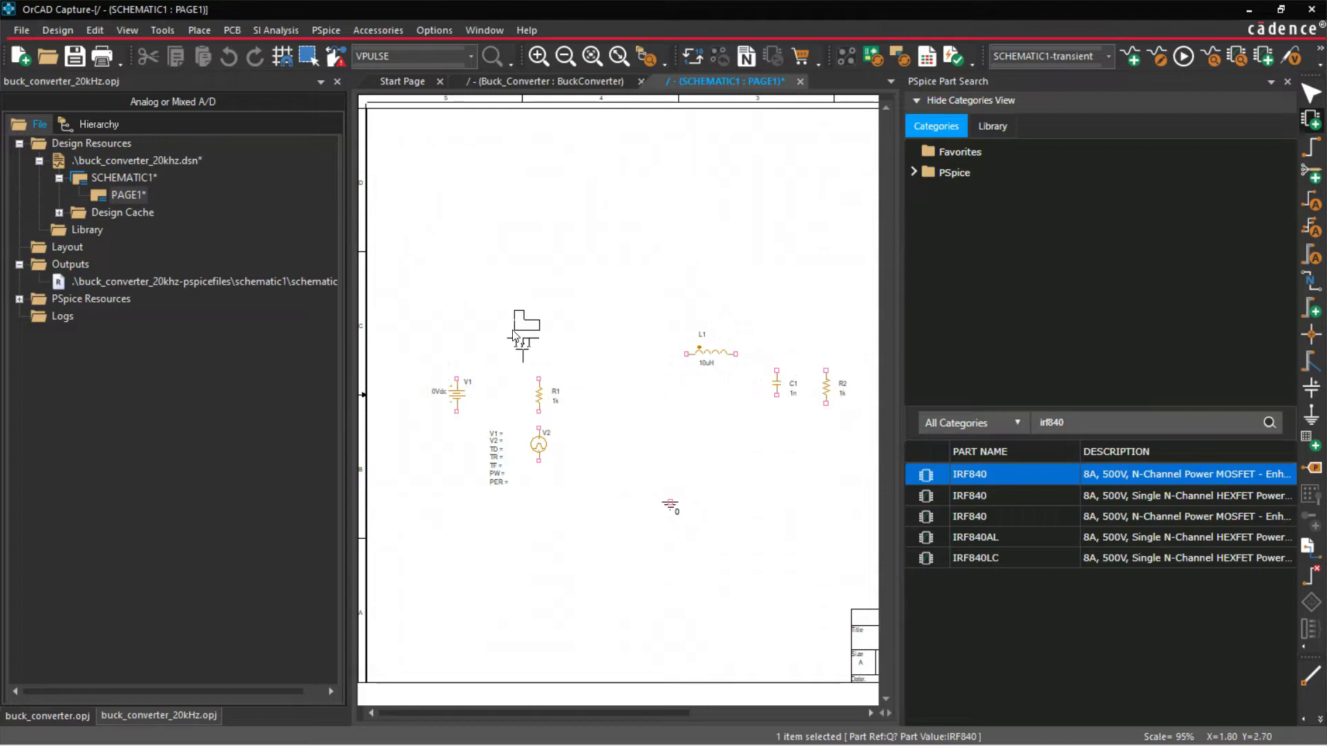
left_click(527, 335)
key("Escape")
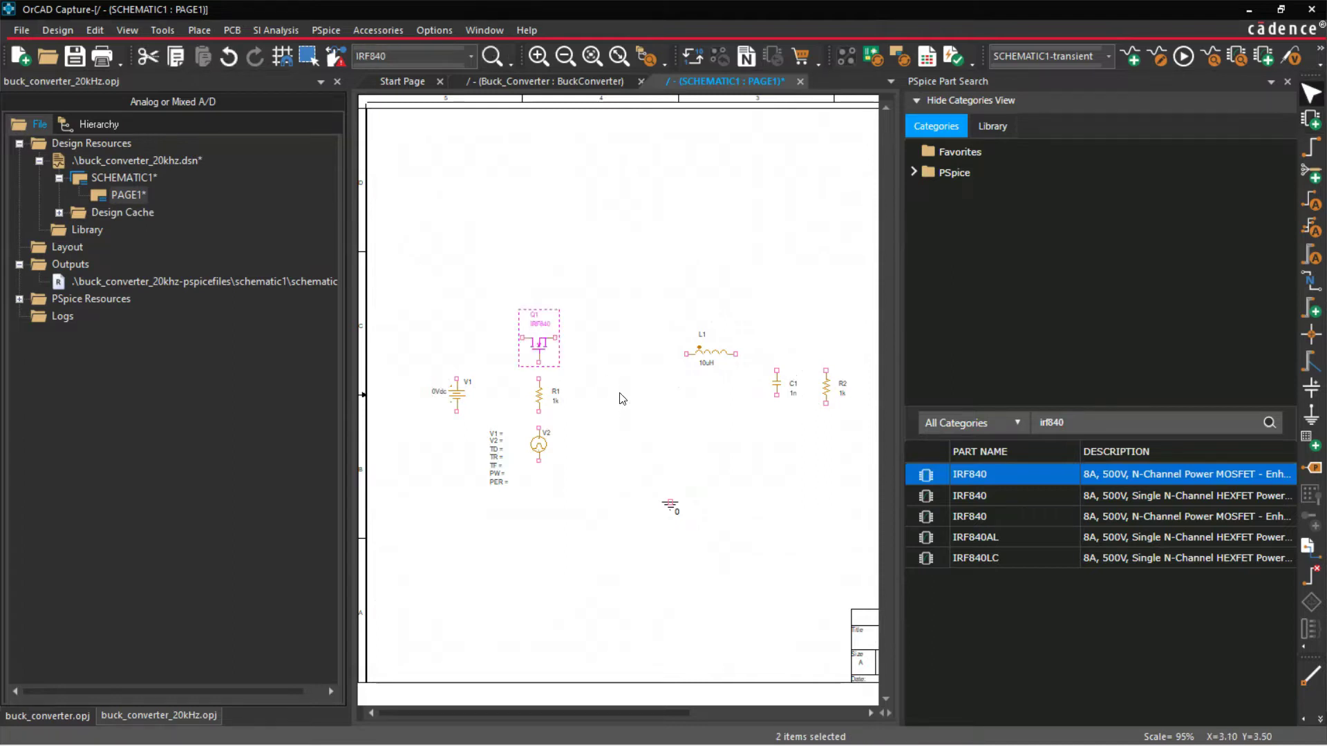
Step: Search for mur150, place diode D1 right of R1, and close the part search
left_click(1079, 421)
type("mur150")
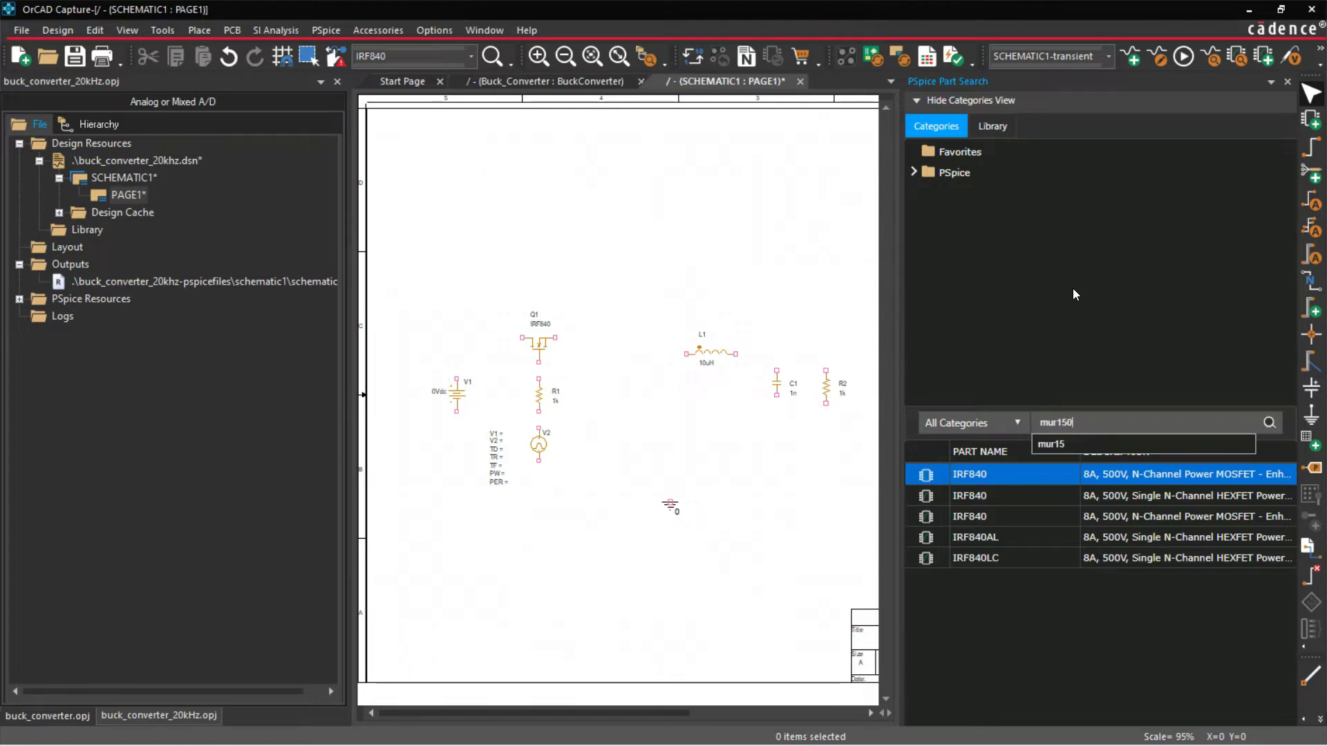
key("Return")
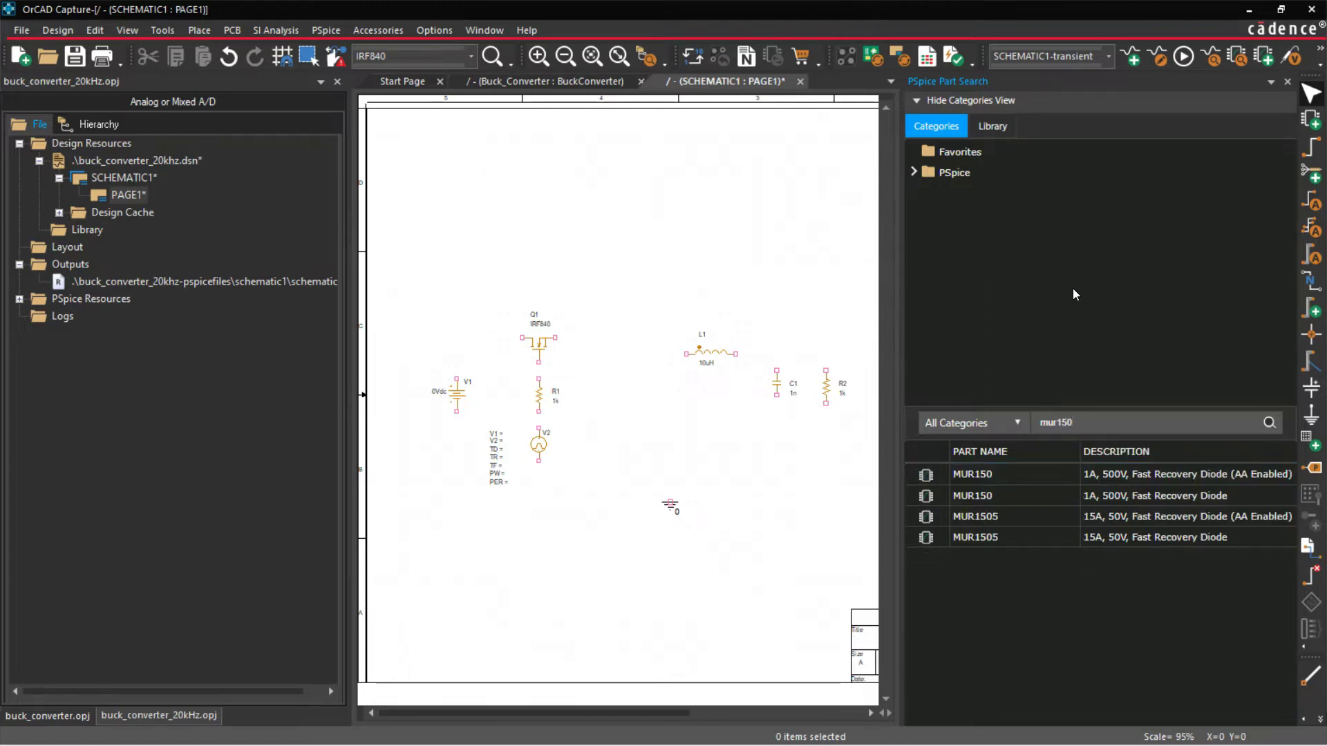
double_click(1013, 496)
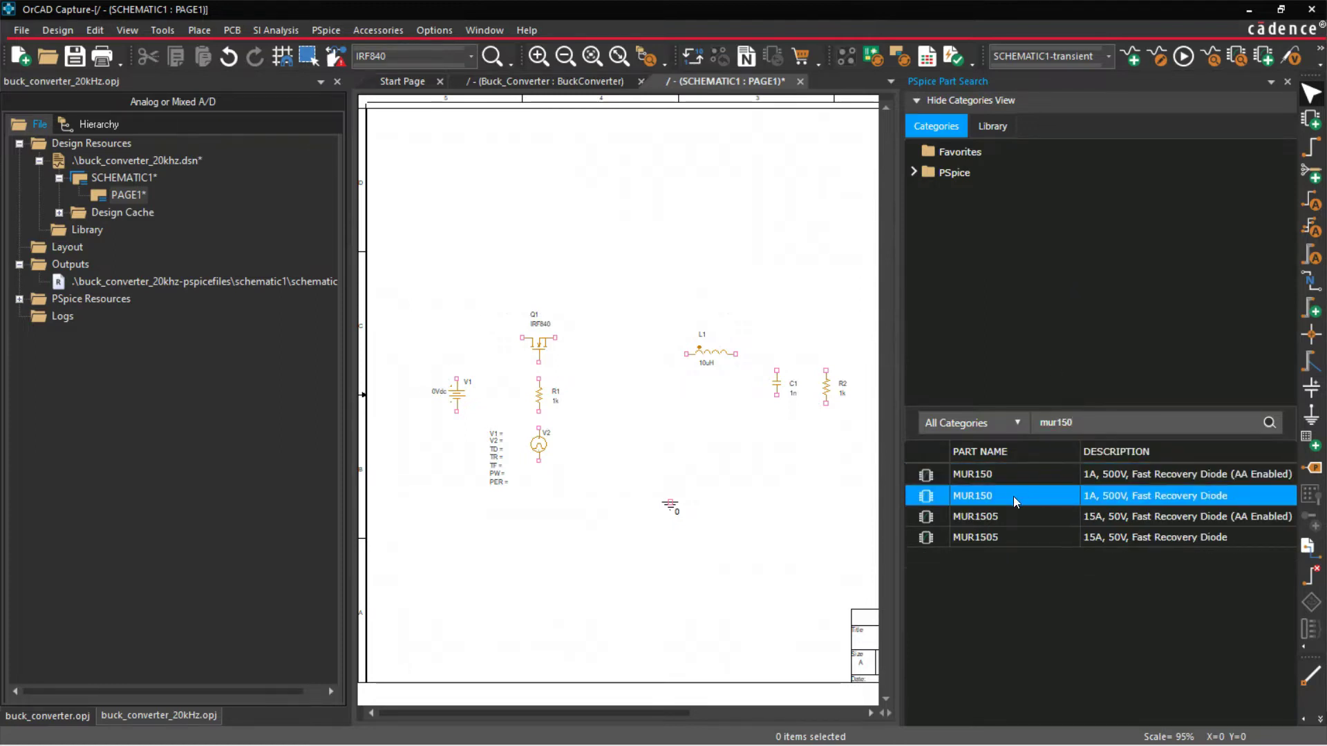
left_click(626, 409)
key("Escape")
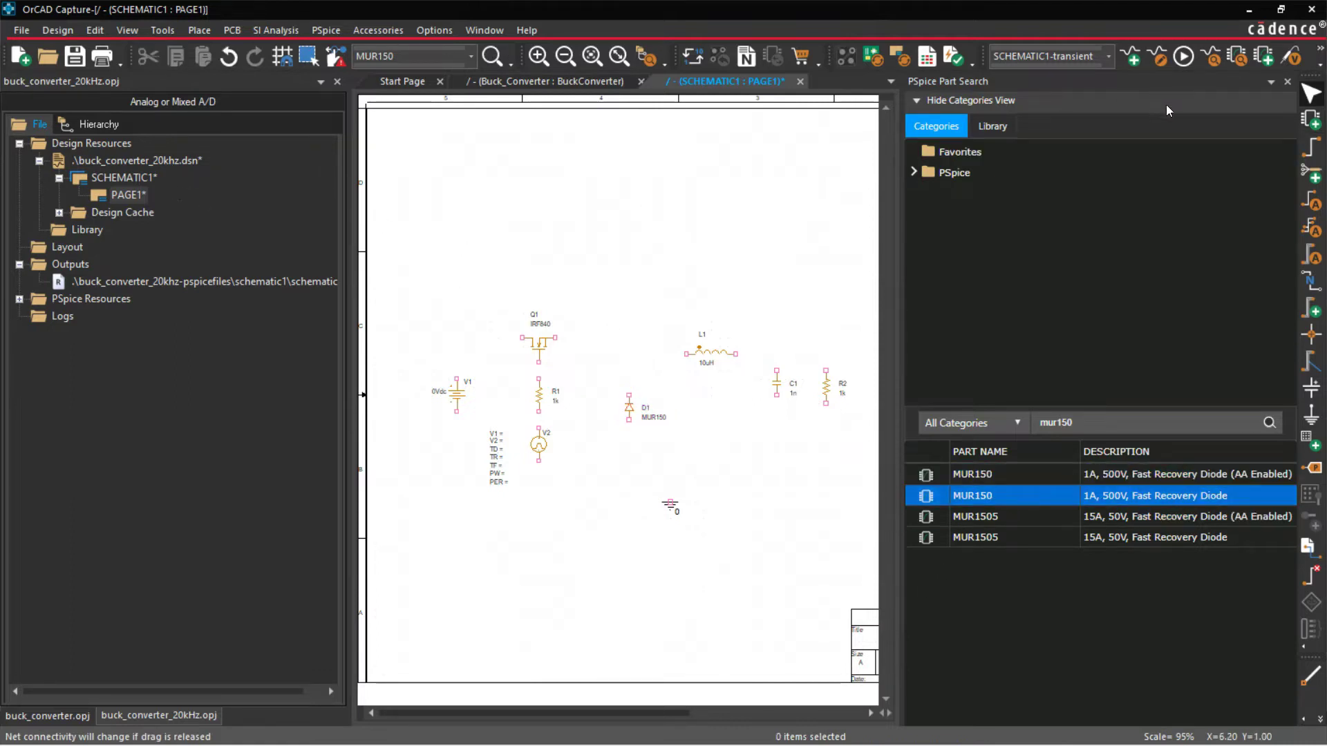
left_click(1287, 81)
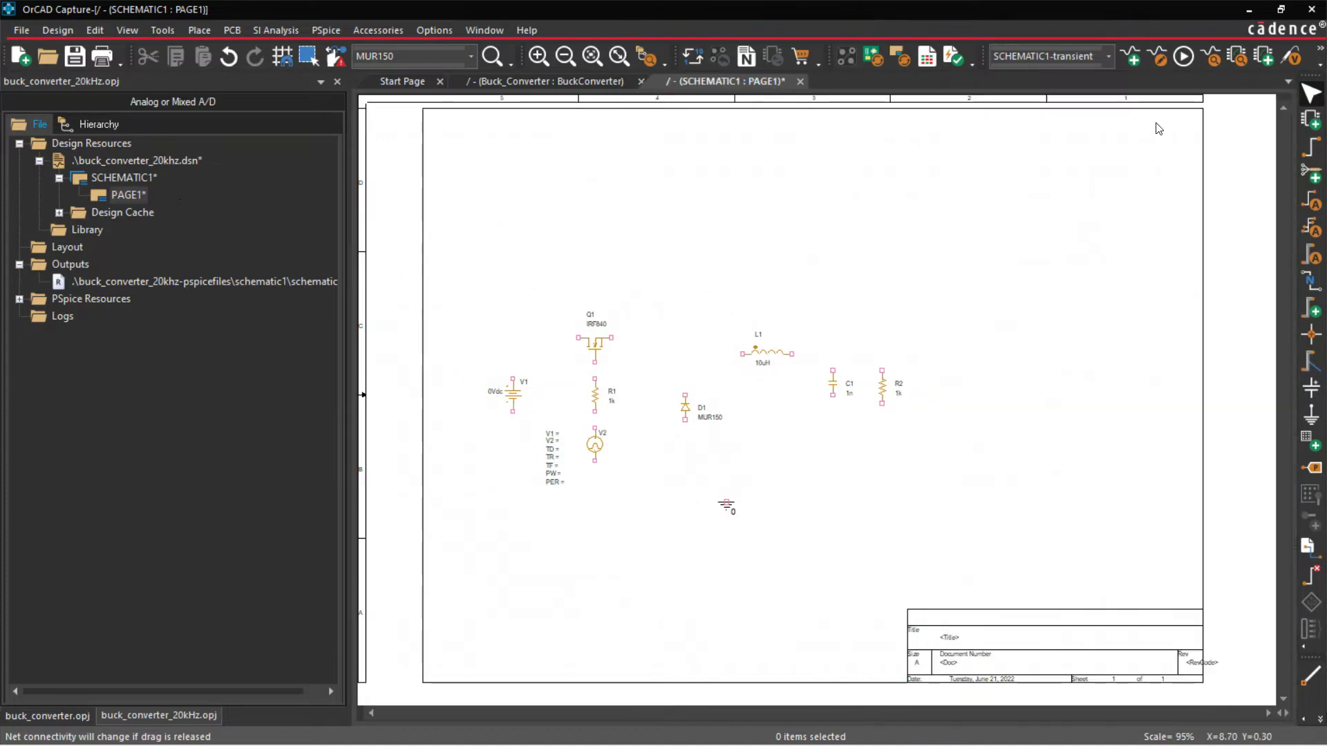
left_click_drag(447, 298, 971, 539)
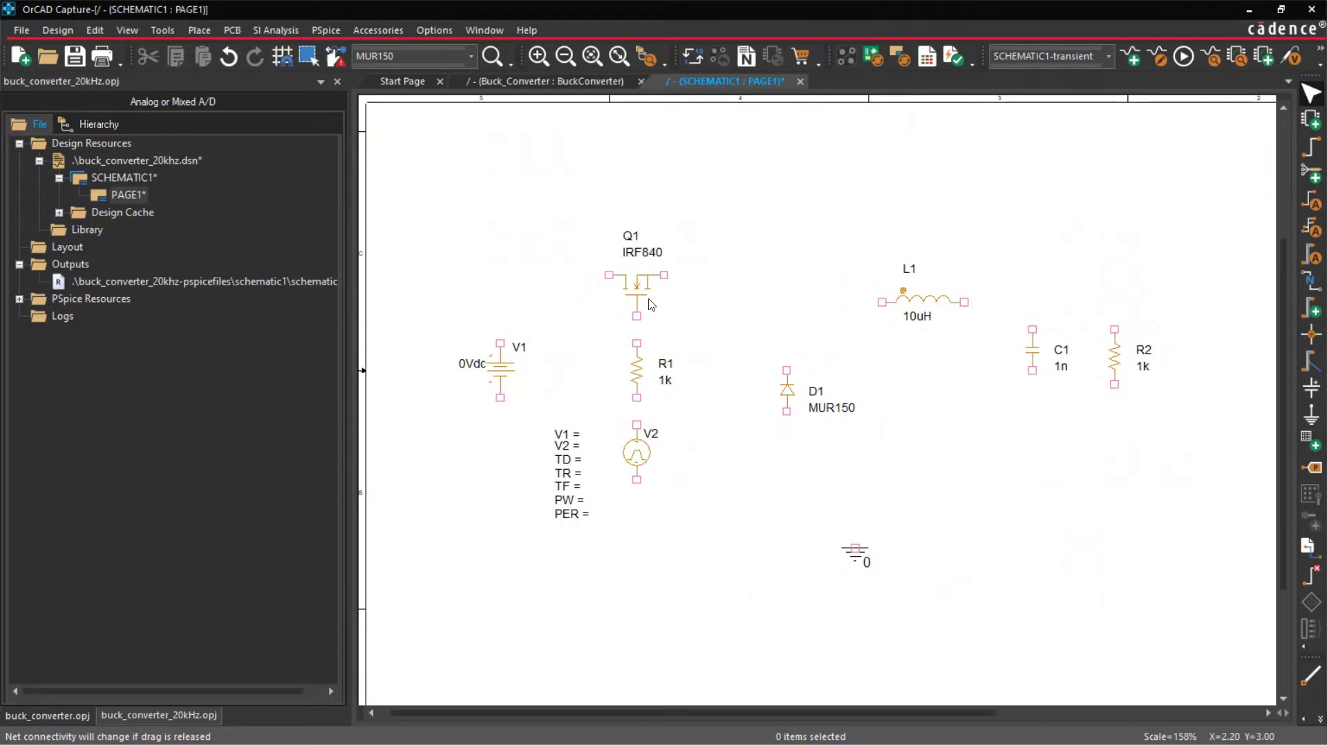
Step: Change inductor L1 to 500uH and capacitor C1 to 50uF
double_click(912, 323)
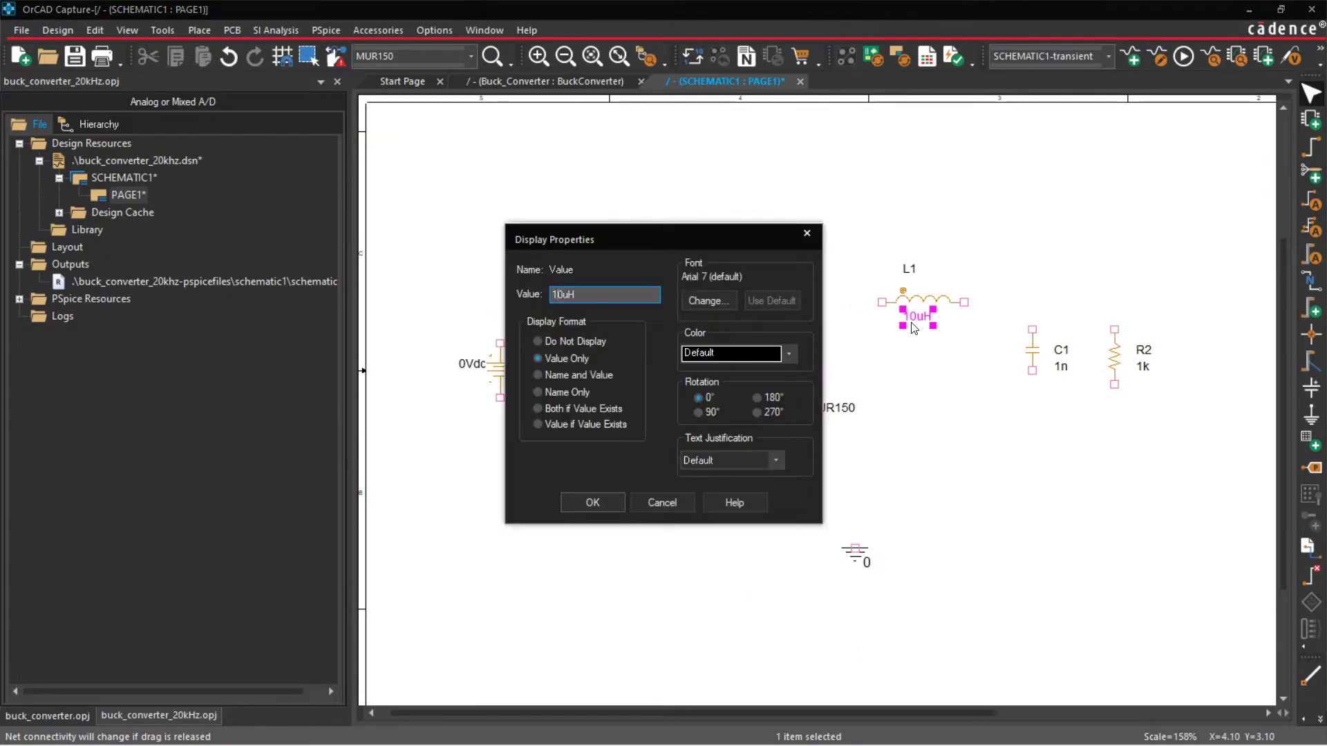
type("500uH")
key("Return")
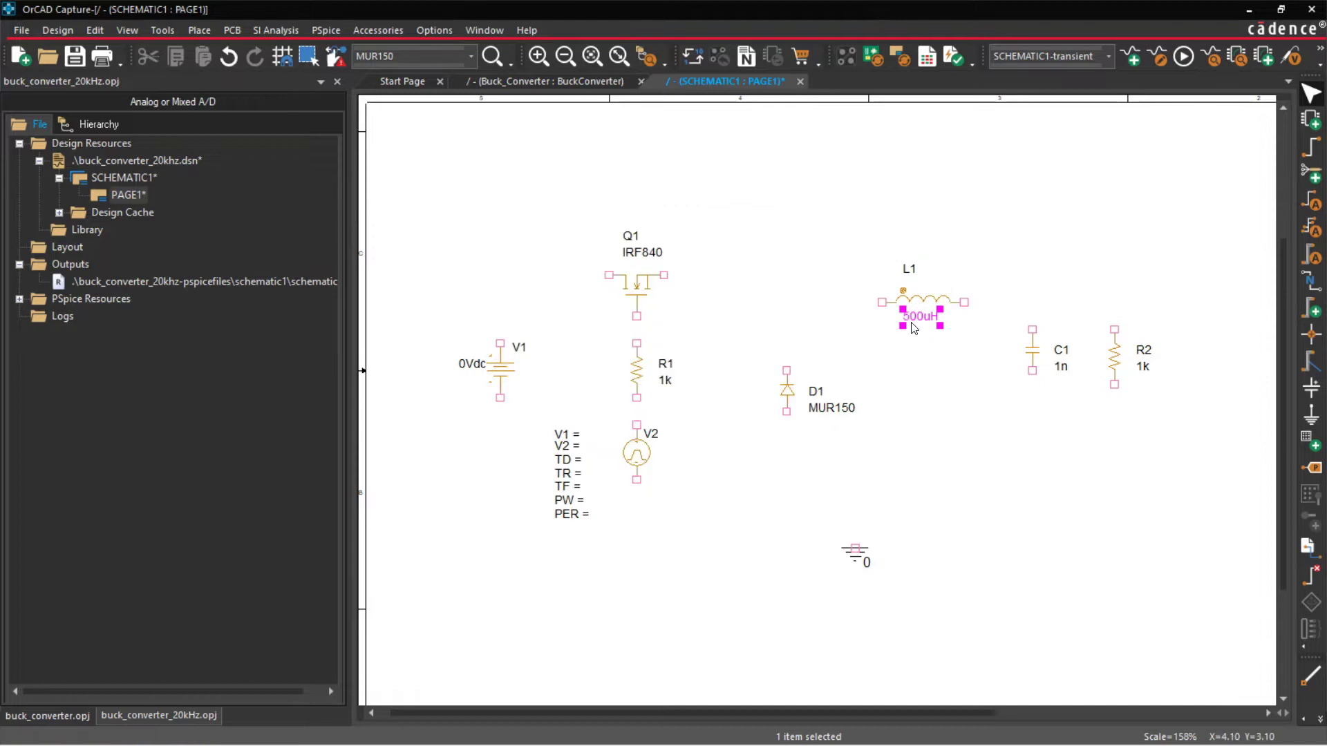
right_click(1062, 367)
left_click(1067, 374)
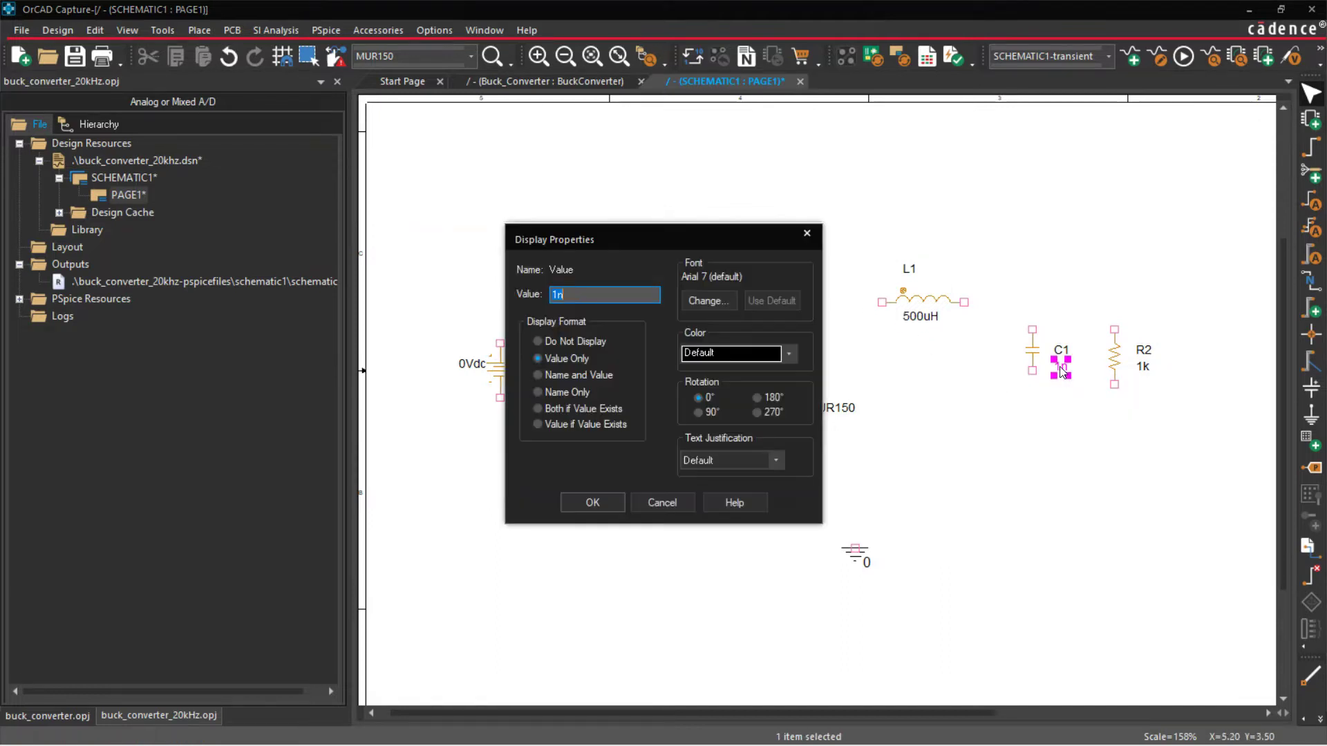
key("BackSpace")
type("50uF")
key("Return")
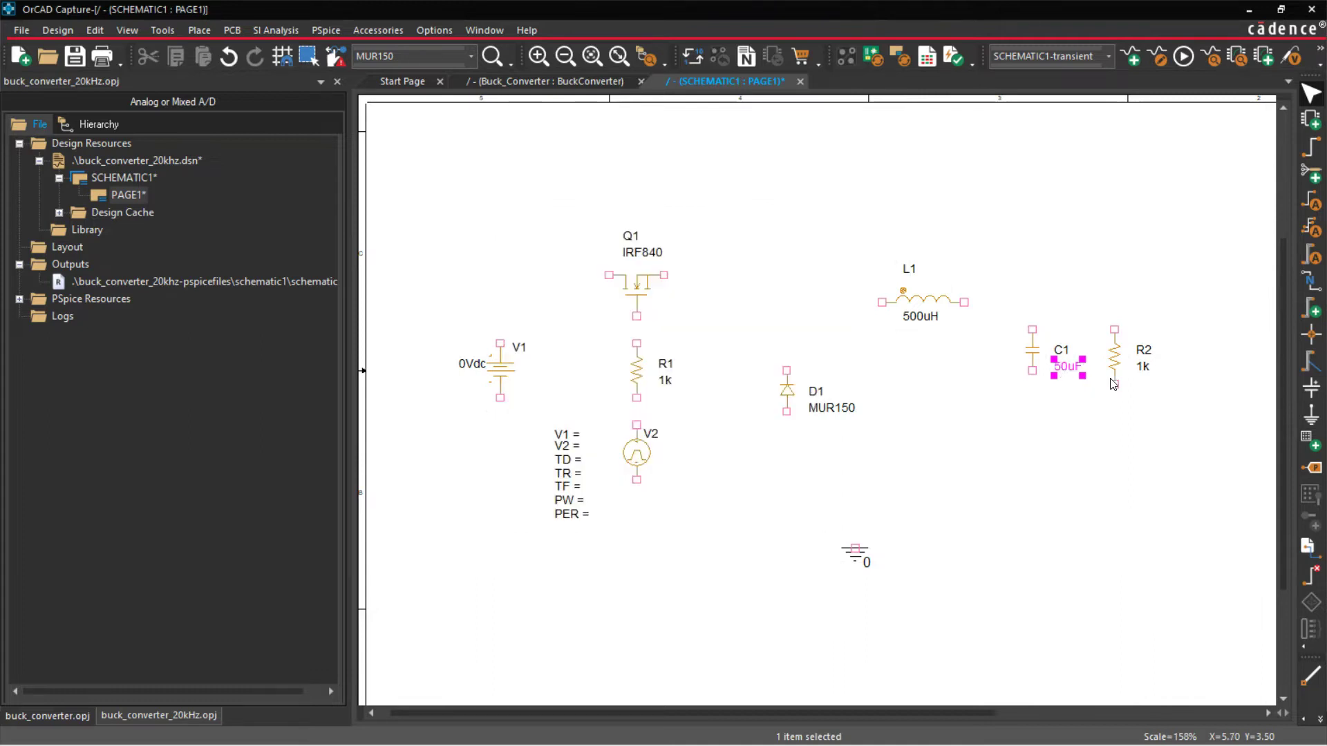
Step: Set load resistor R2 to 10 and gate resistor R1 to 33
double_click(1143, 376)
key("Return")
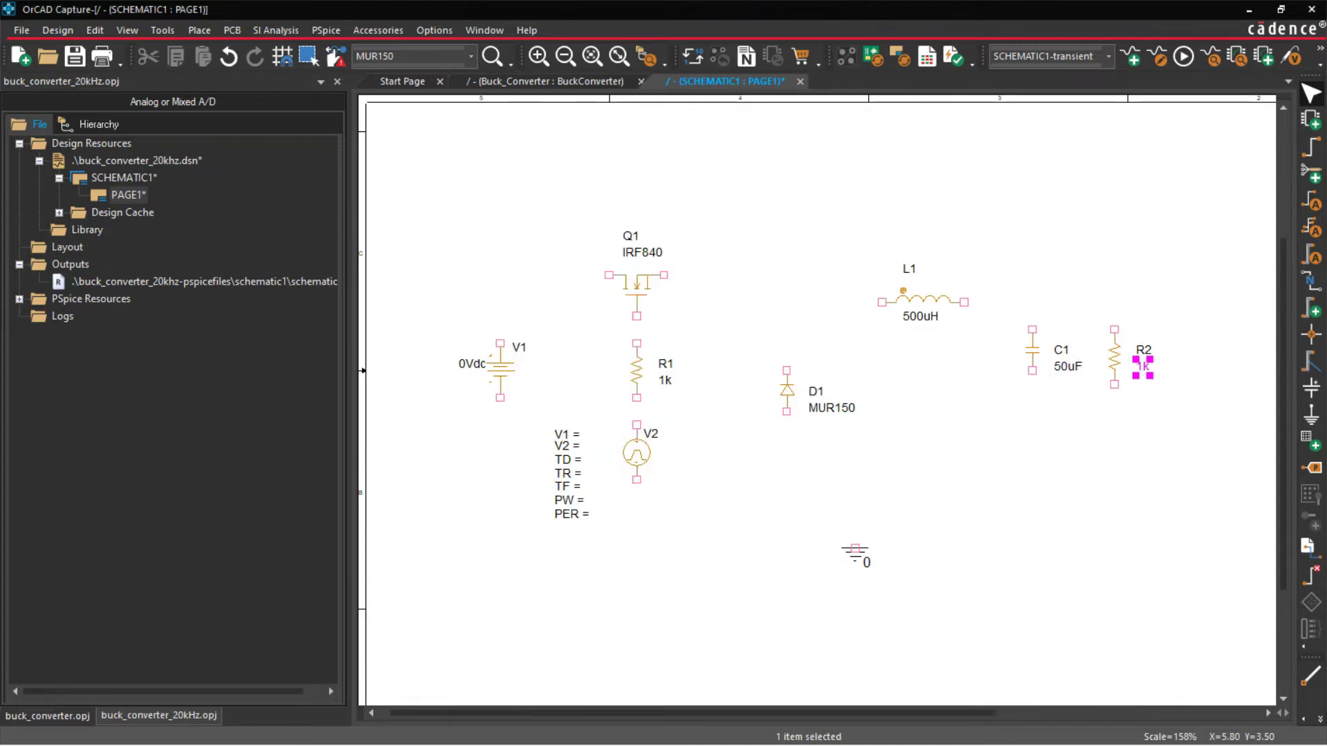
left_click(894, 529)
double_click(665, 384)
type("33")
key("Return")
left_click(760, 288)
Step: Set V1 to 100Vdc and the pulse source's V1 level to -1
double_click(471, 369)
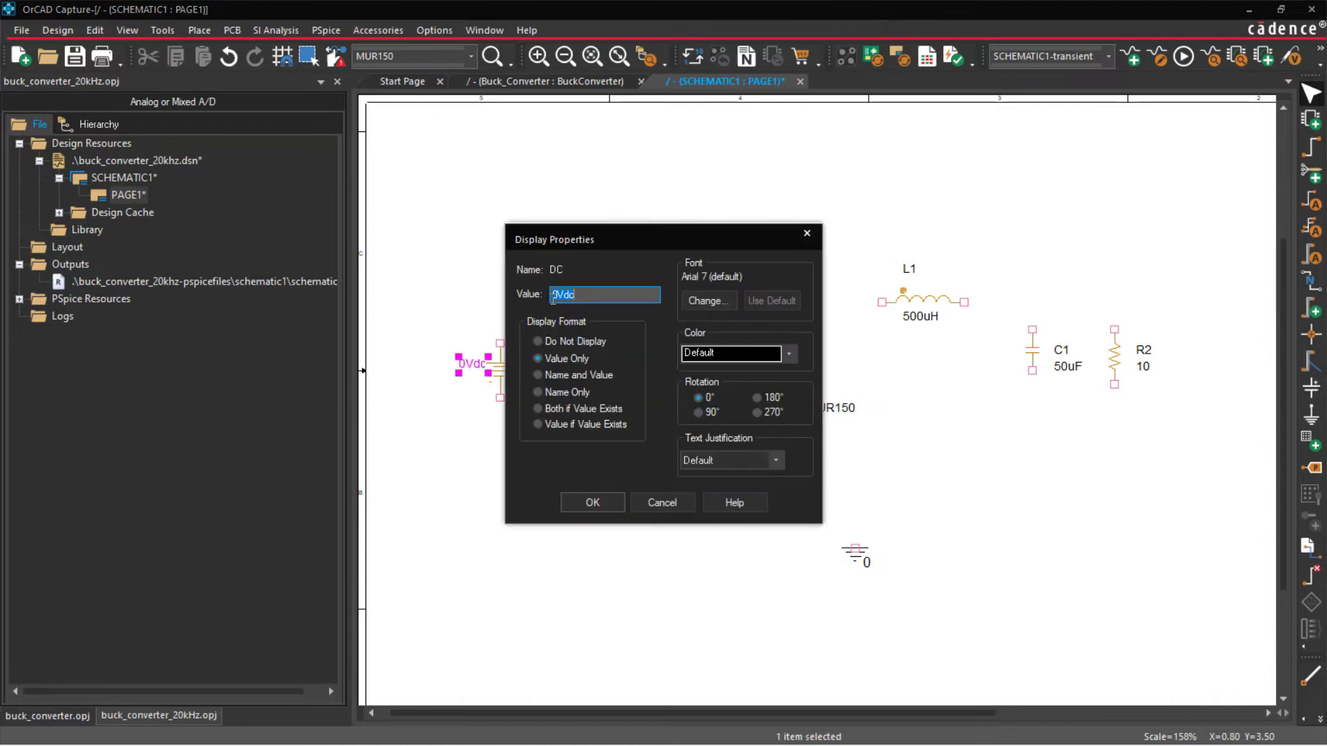
type("100Vdc")
key("Return")
double_click(518, 346)
type("V1")
key("Return")
left_click(604, 321)
Step: Set the pulse source's V2 level to 8 and TD delay to 0
double_click(568, 445)
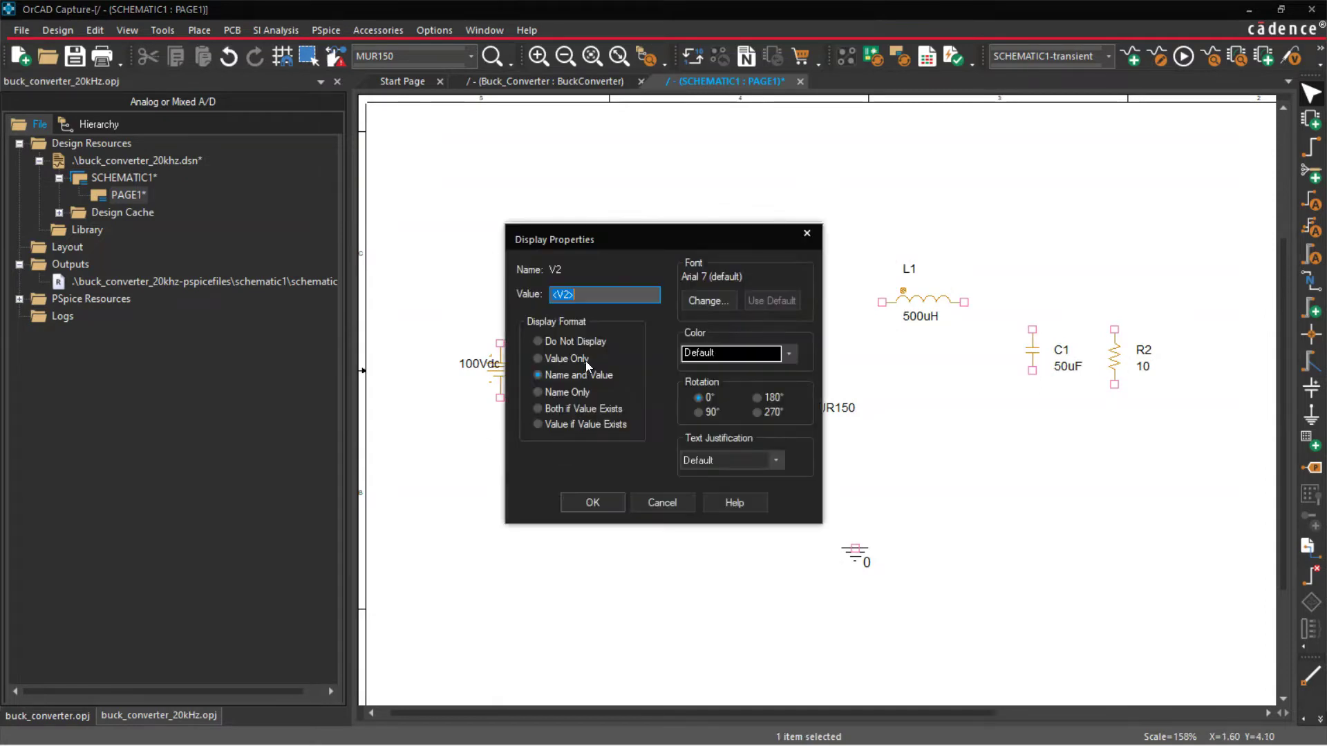
type("8")
key("Return")
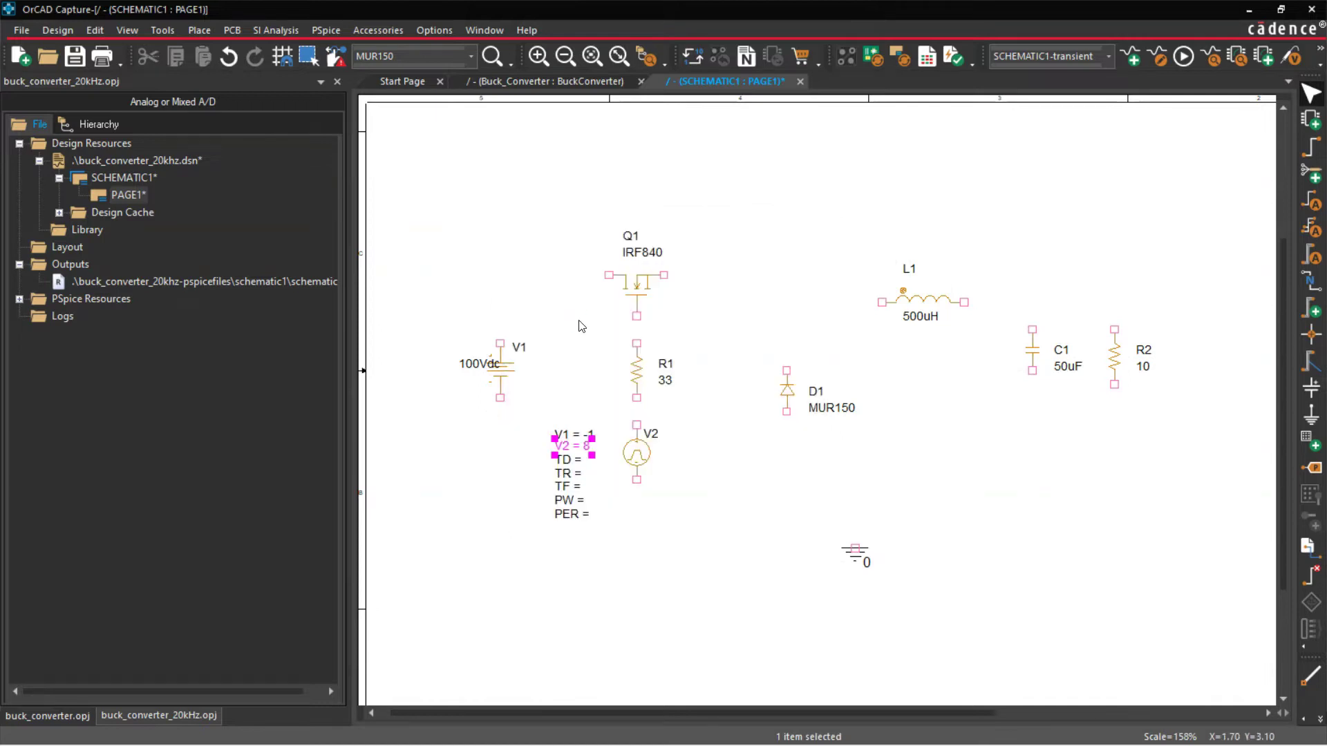
left_click(543, 389)
left_click(573, 465)
double_click(573, 466)
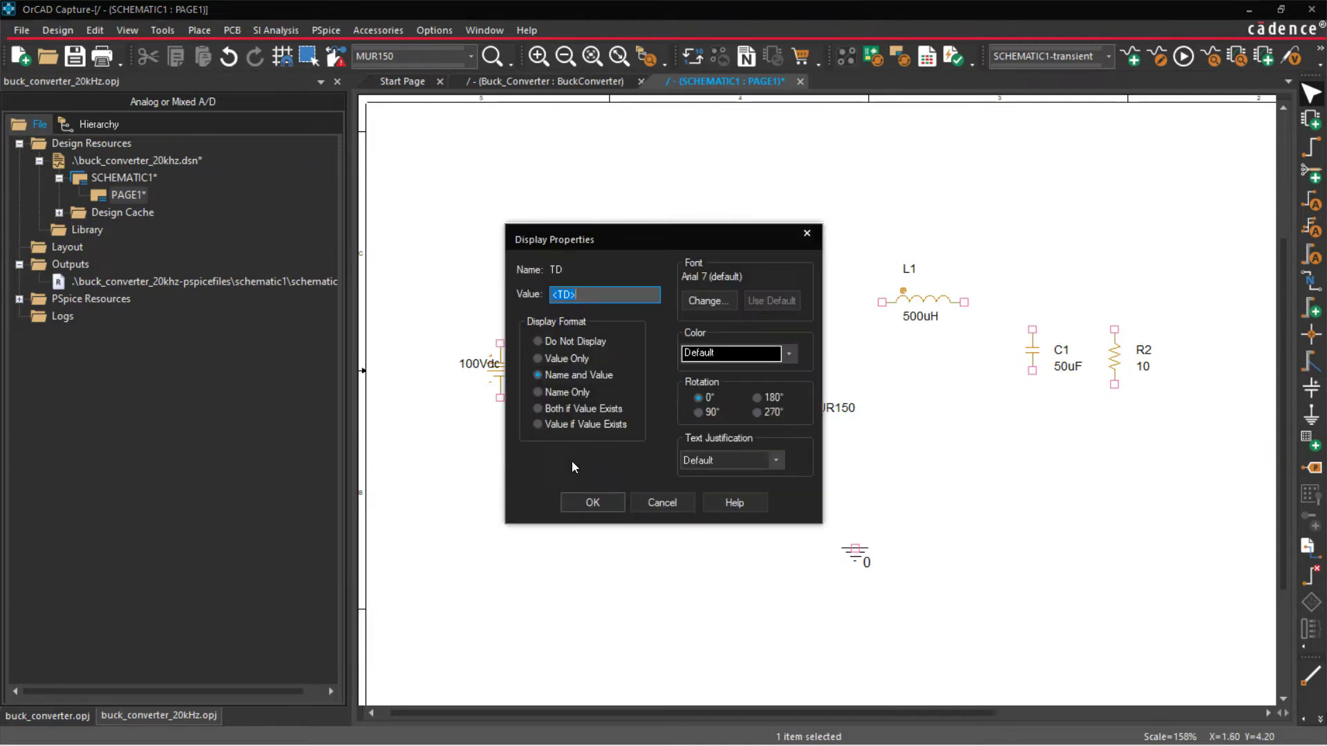
type("0")
key("Return")
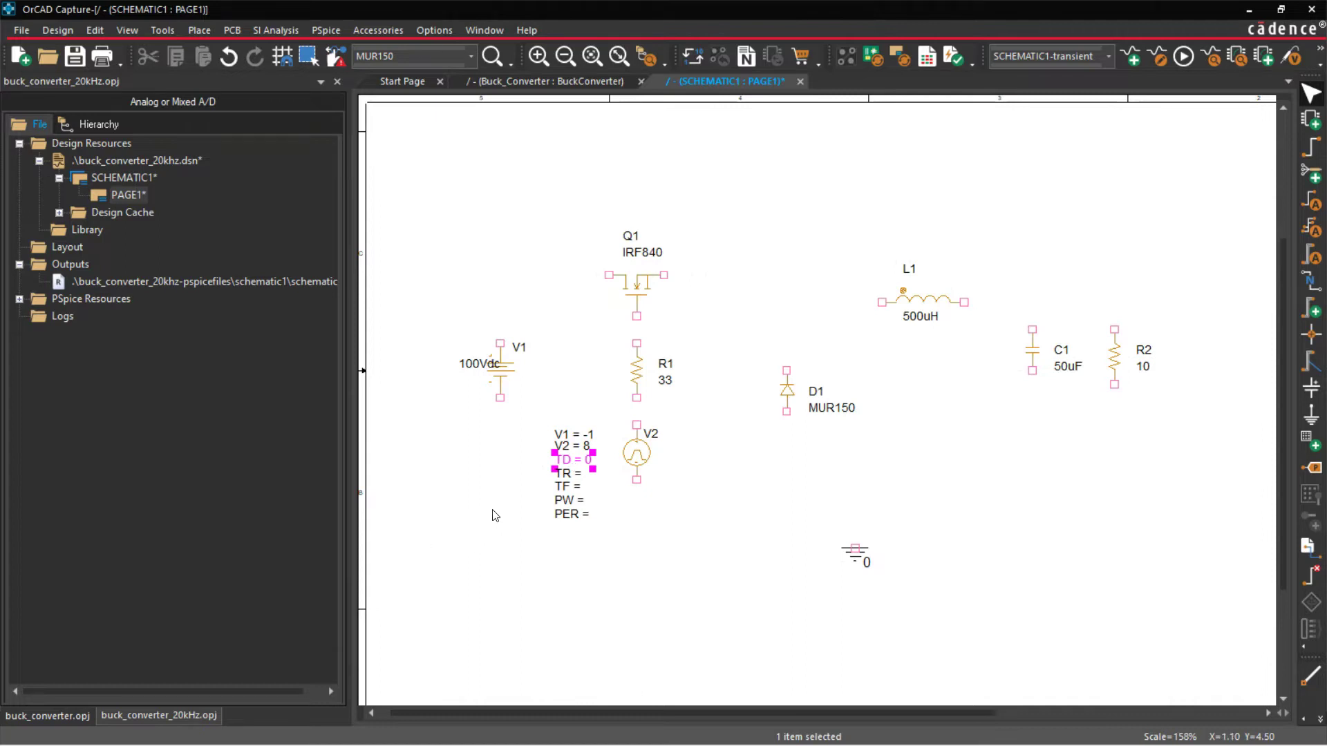
Step: Set the pulse timing to TR 1n, TF 1n, PW 25u and PER 50u
double_click(572, 477)
key("Return")
double_click(573, 492)
type("1")
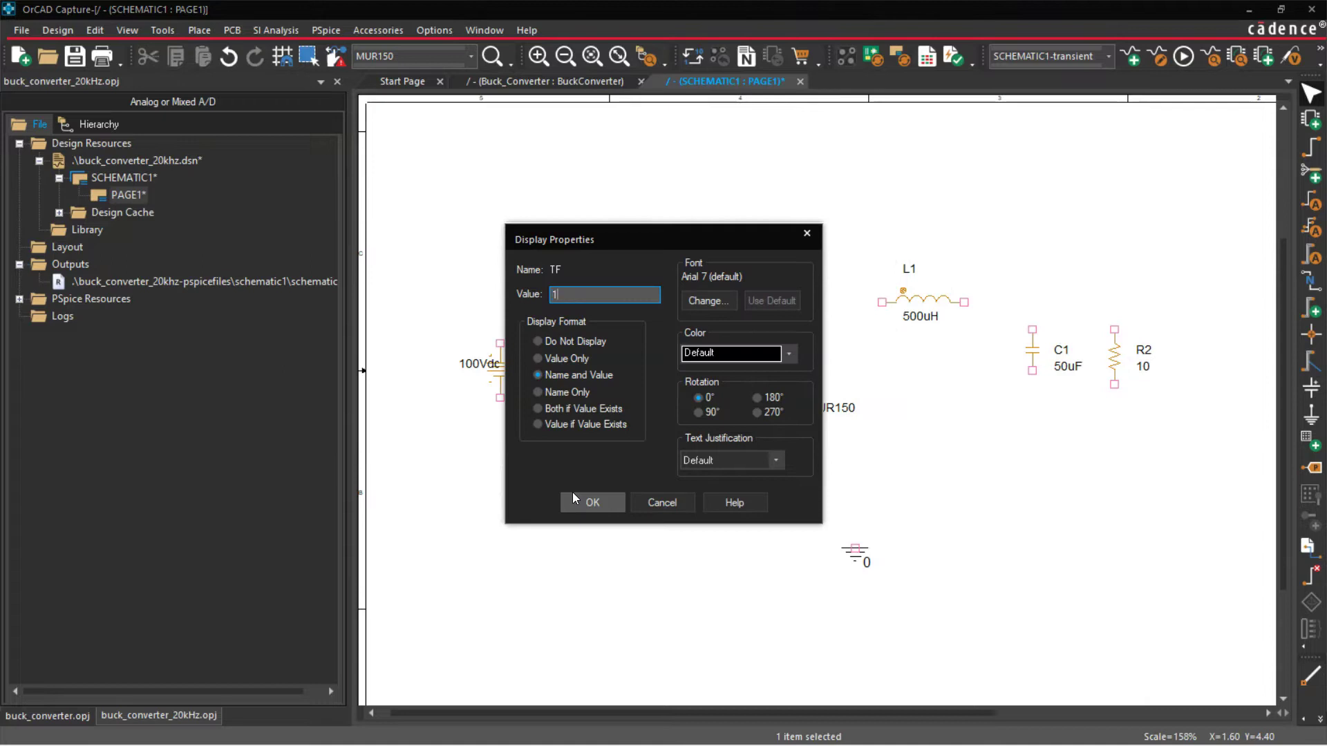
type("n")
key("Return")
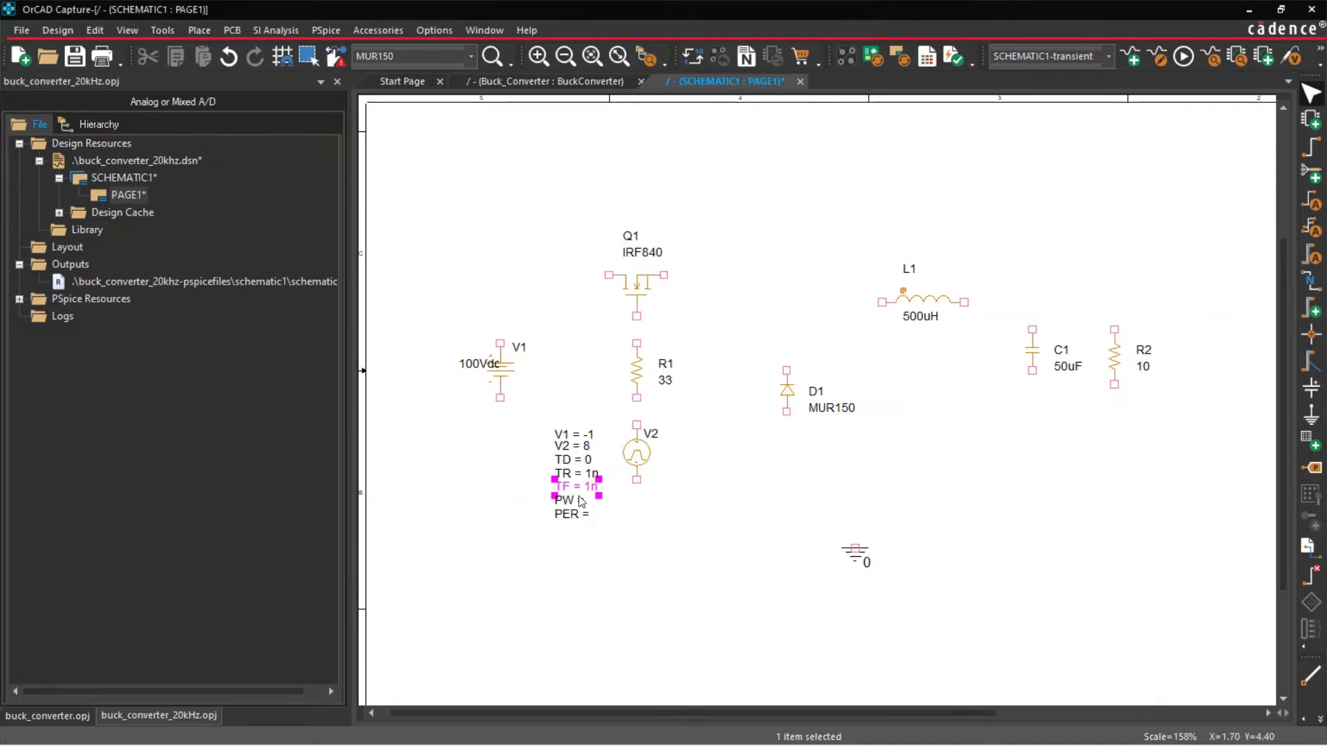
double_click(579, 497)
type("25u")
key("Return")
double_click(582, 518)
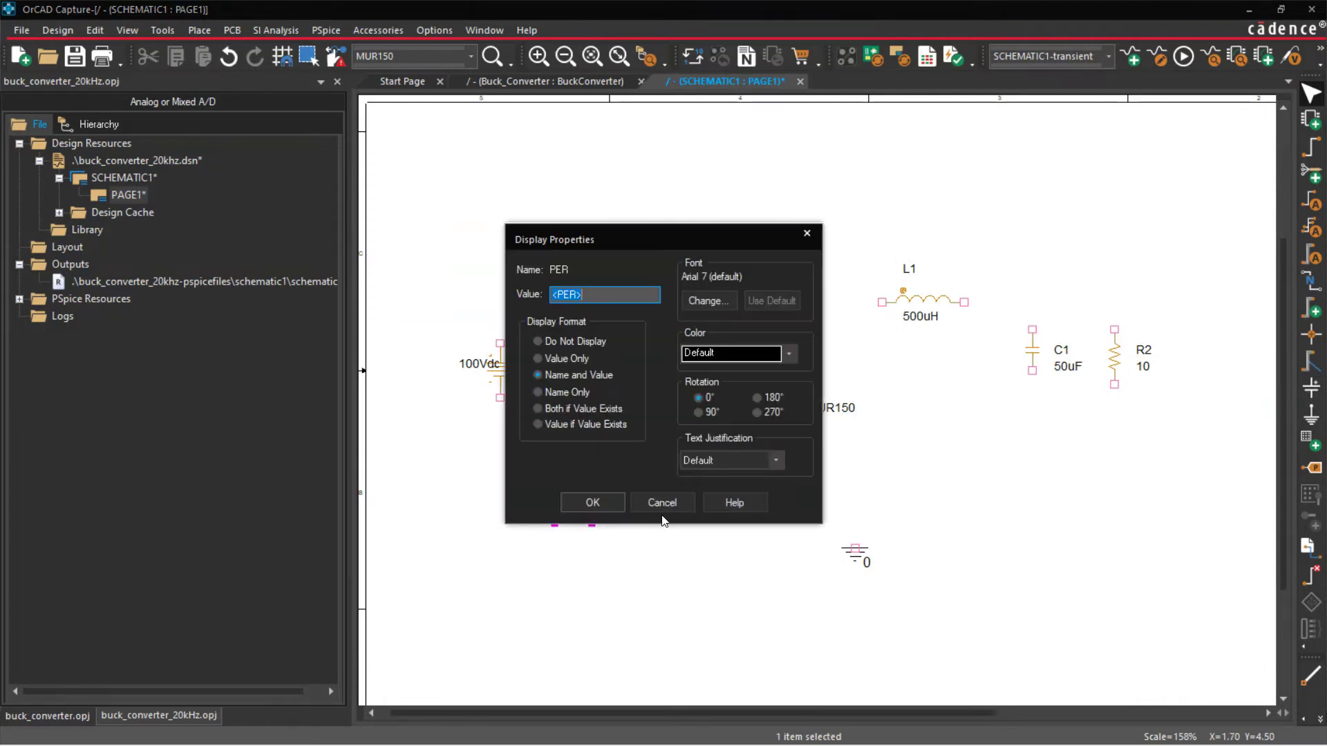
type("50u")
key("Return")
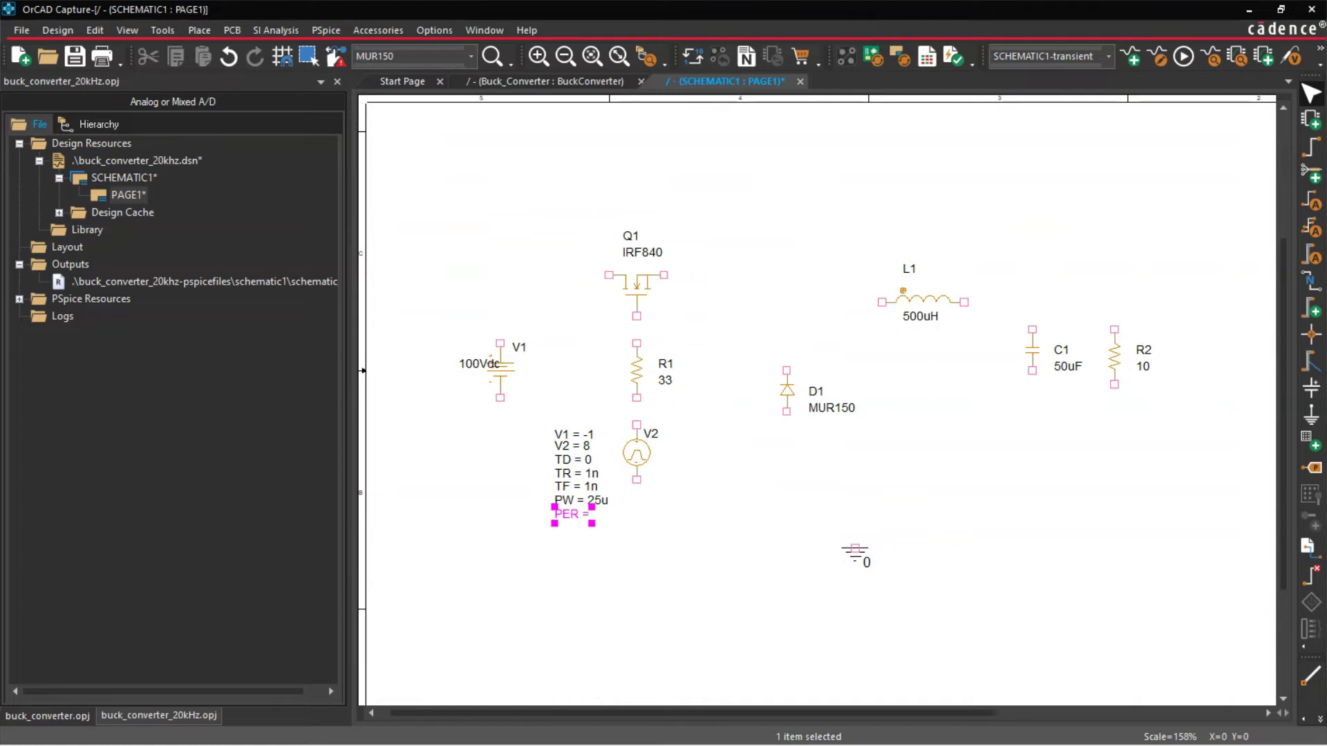
left_click(658, 580)
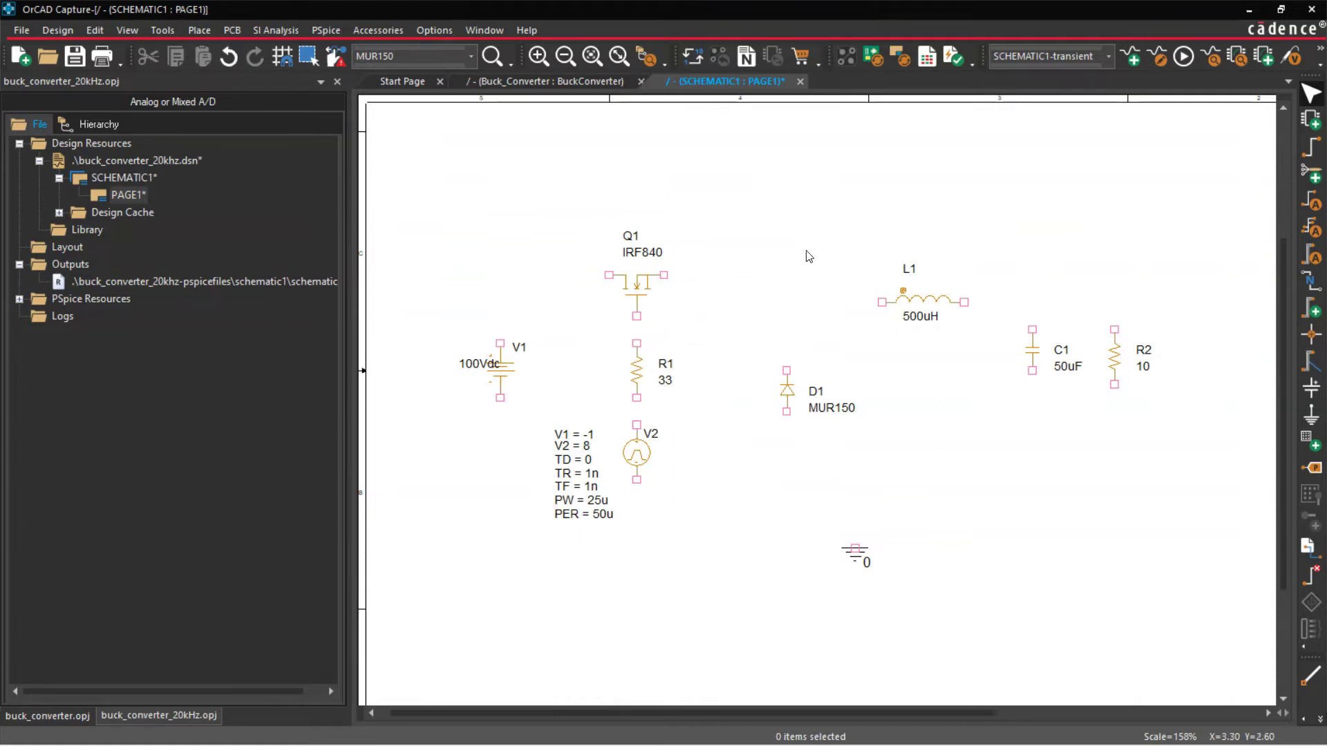
Step: Wire the top rail: V1 to Q1, Q1 to L1, and L1 to R2
left_click(201, 31)
left_click(270, 113)
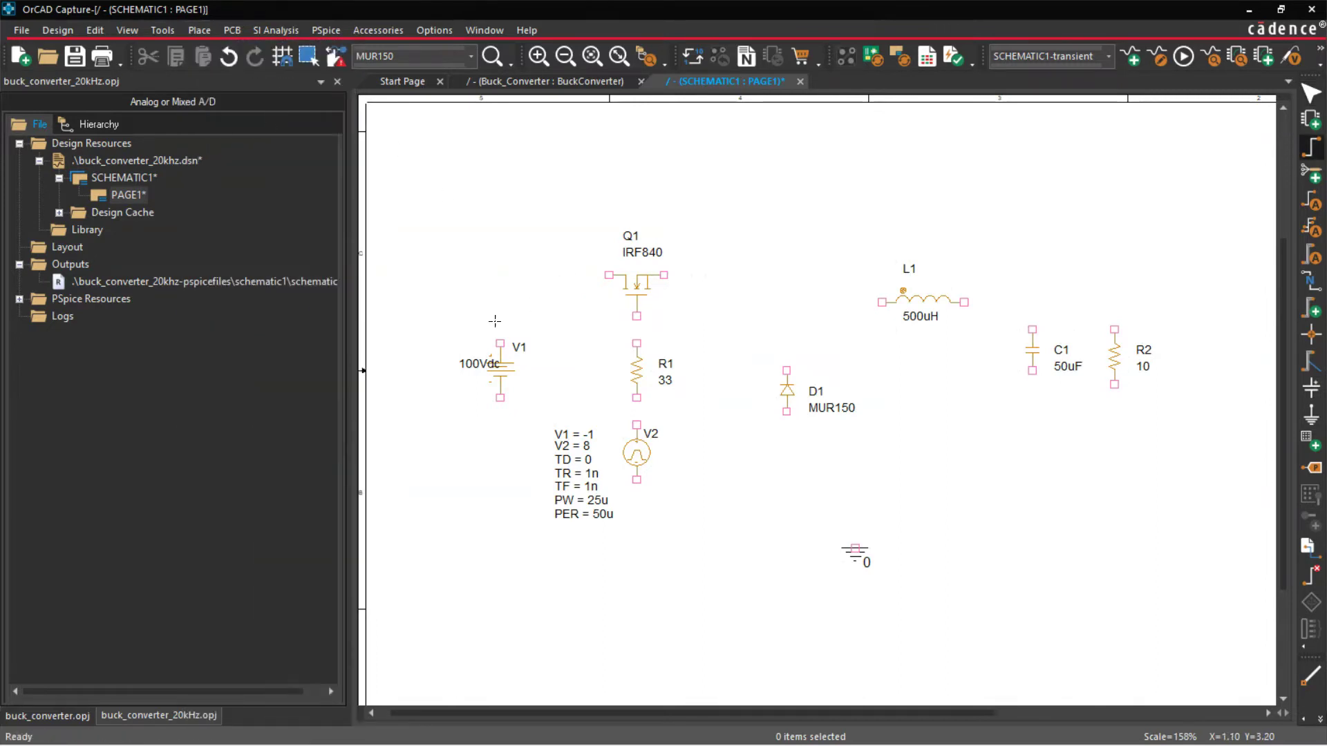
left_click(500, 344)
left_click(609, 275)
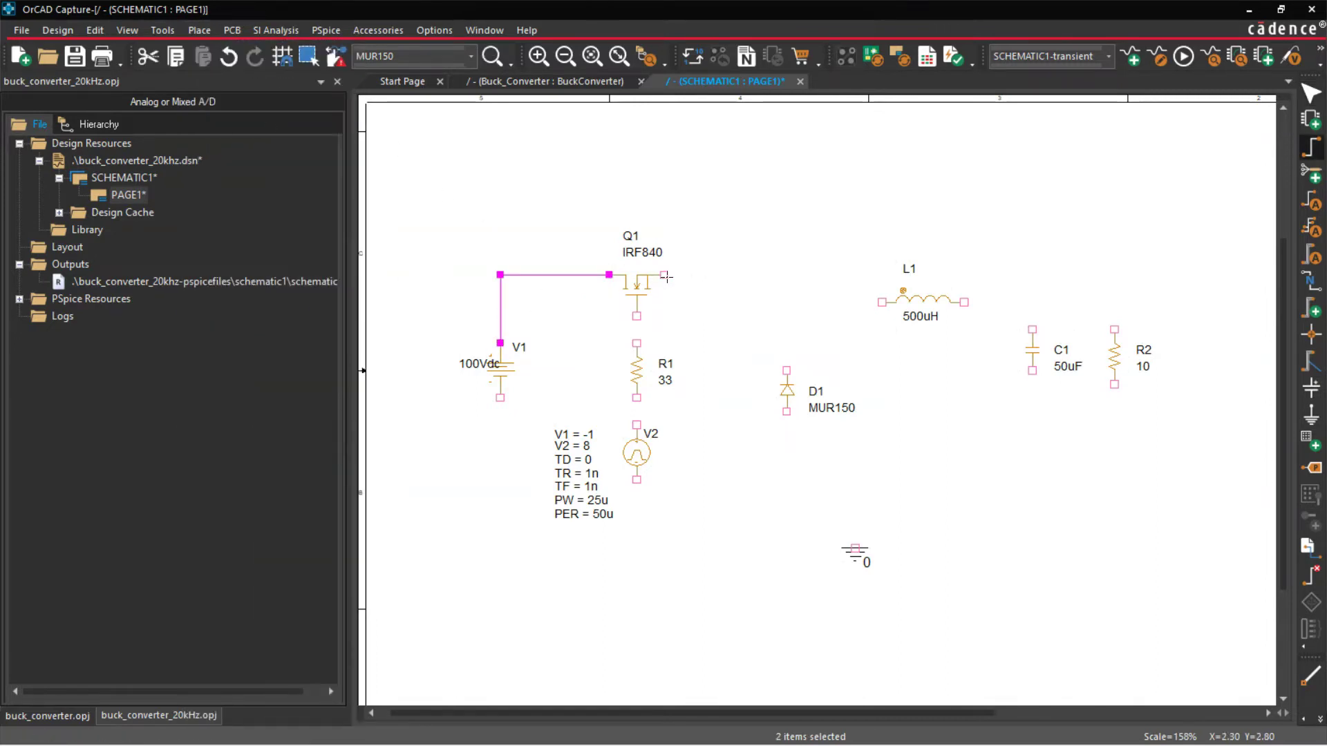
left_click(663, 275)
left_click(882, 302)
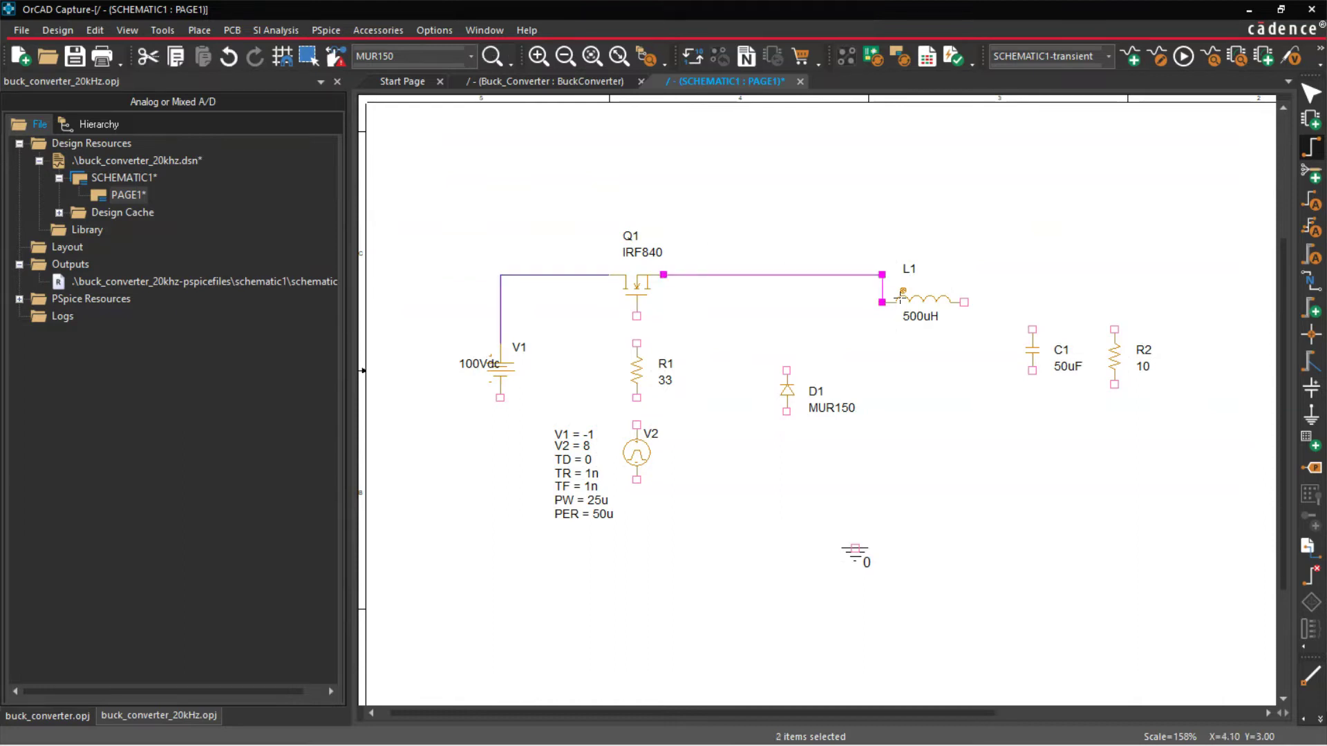
left_click(965, 302)
left_click(1113, 330)
right_click(1114, 329)
left_click(1160, 335)
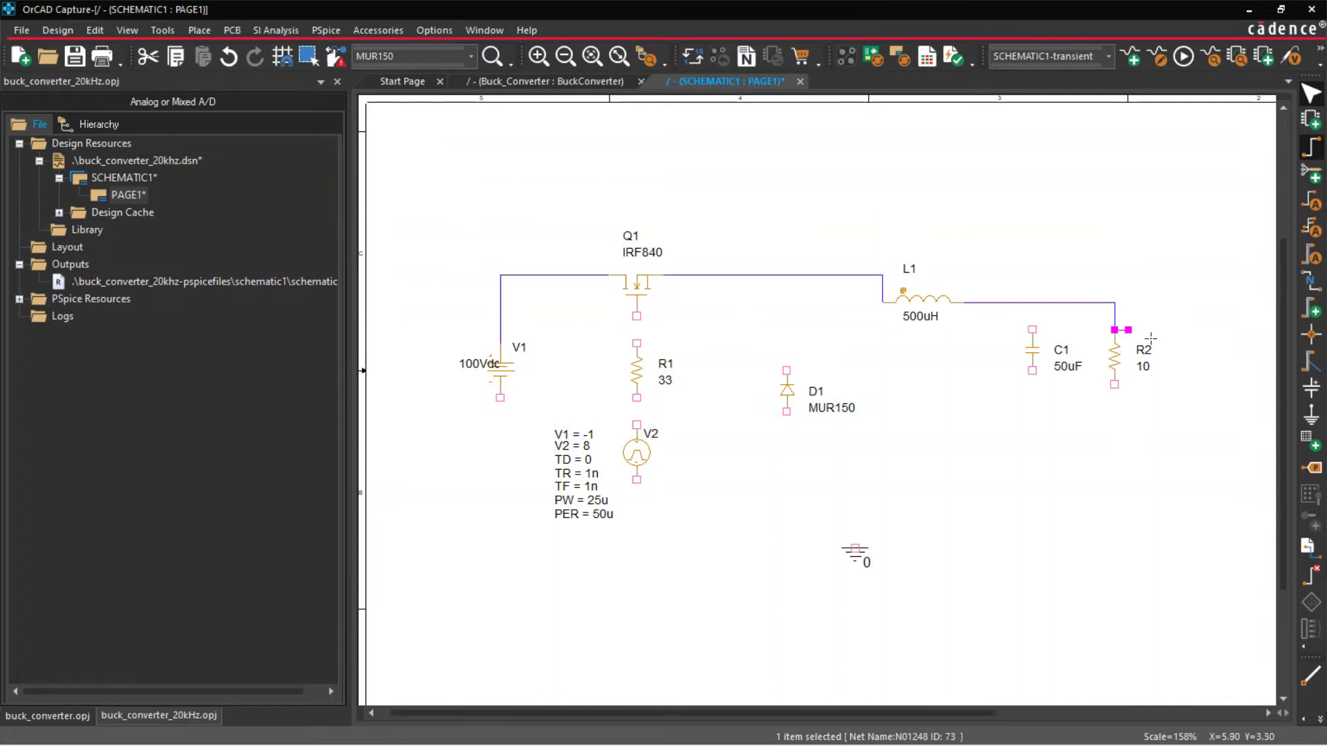
left_click(1130, 359)
Step: Run the bottom return wire from R2 to V1 and wire R1 between Q1 and V2
left_click(1114, 385)
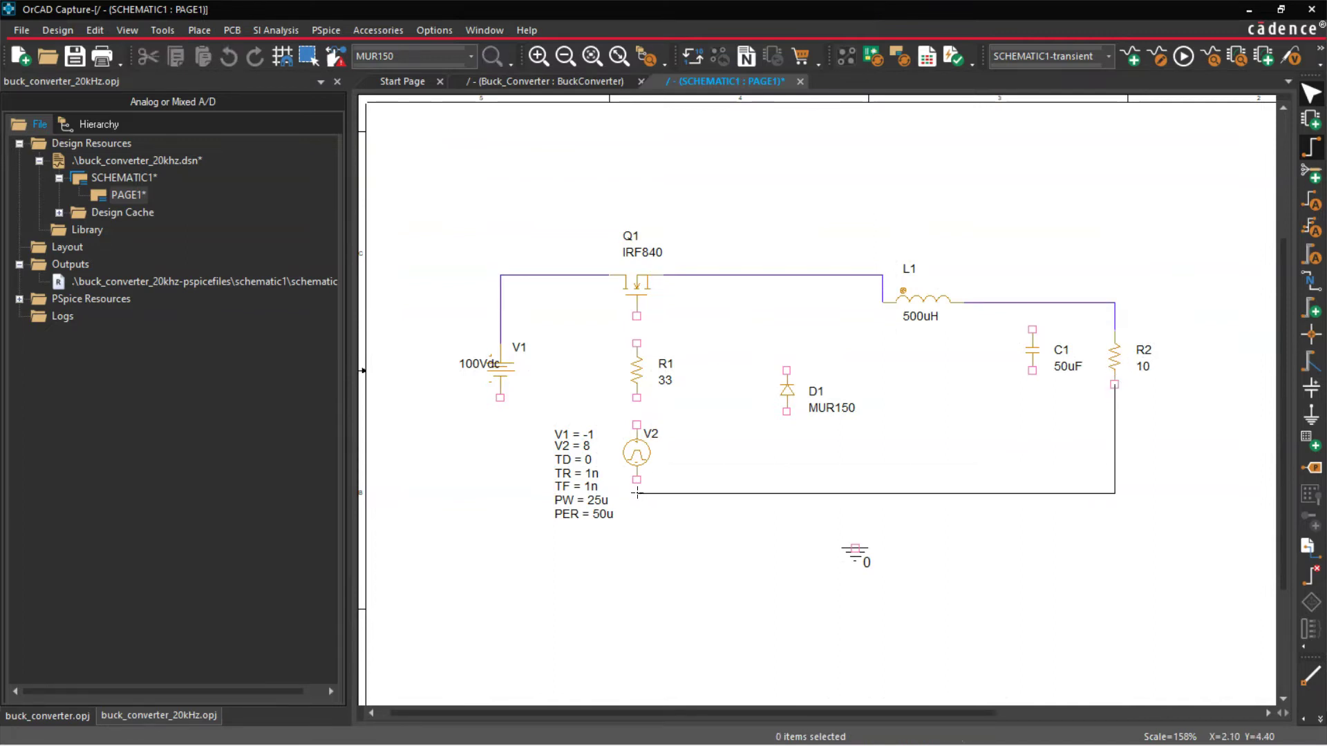
left_click(499, 401)
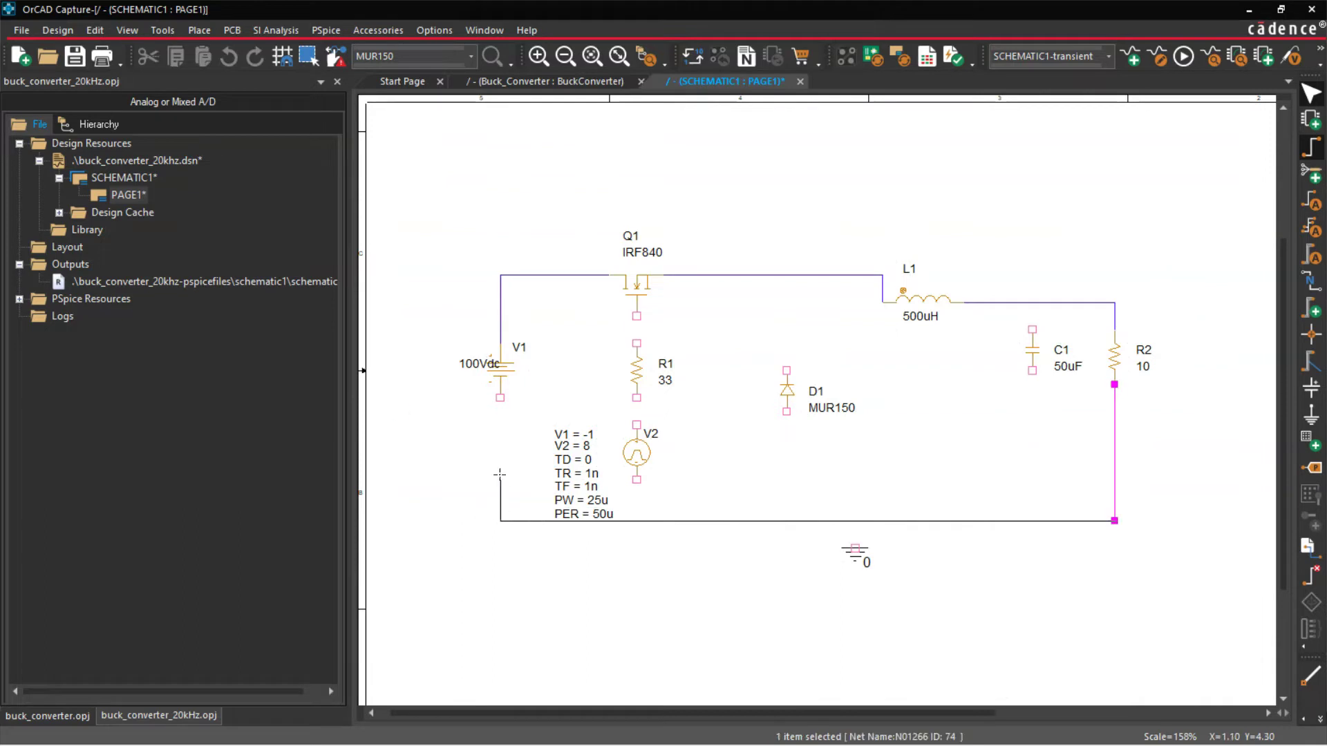
left_click(509, 400)
left_click(636, 343)
left_click(636, 316)
left_click(637, 397)
left_click(636, 425)
left_click(637, 480)
left_click(705, 480)
left_click(705, 275)
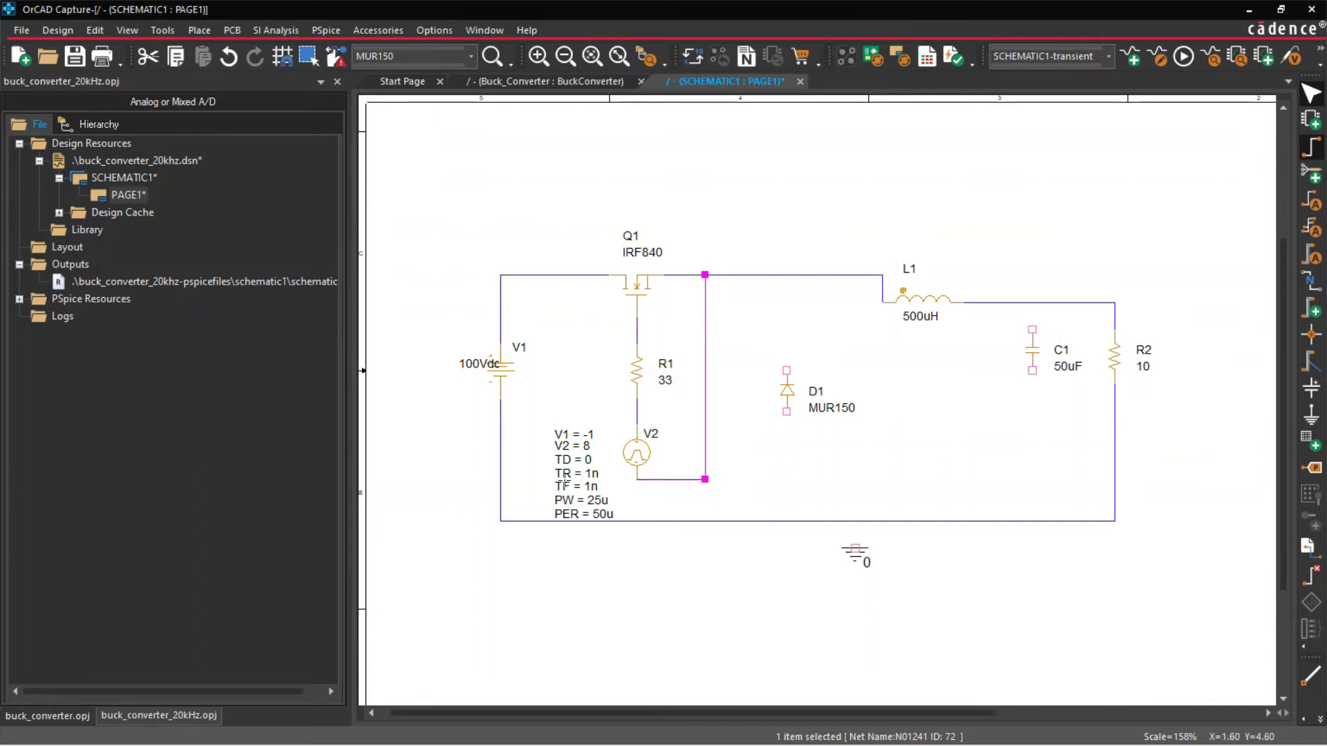
Step: Connect diode D1, the ground symbol and capacitor C1 to the top and bottom wires
left_click(786, 370)
left_click(786, 275)
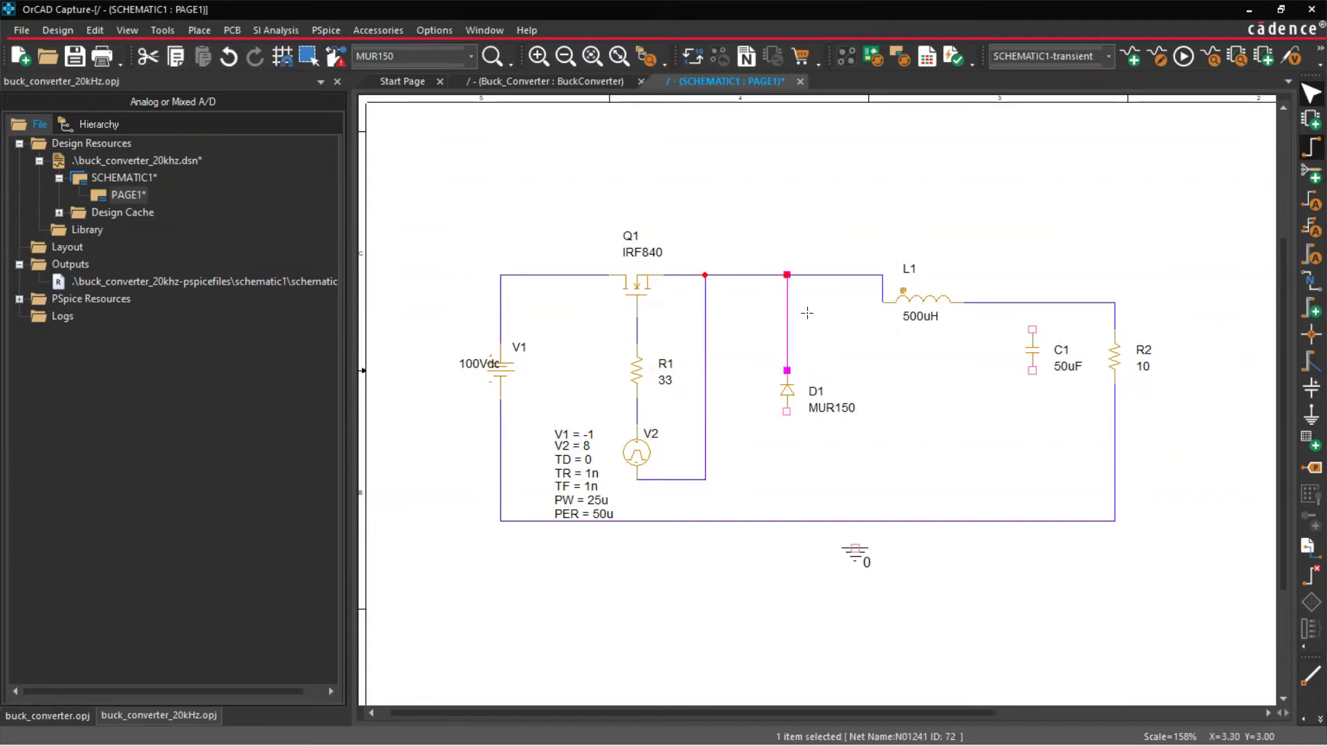
left_click(786, 411)
left_click(786, 521)
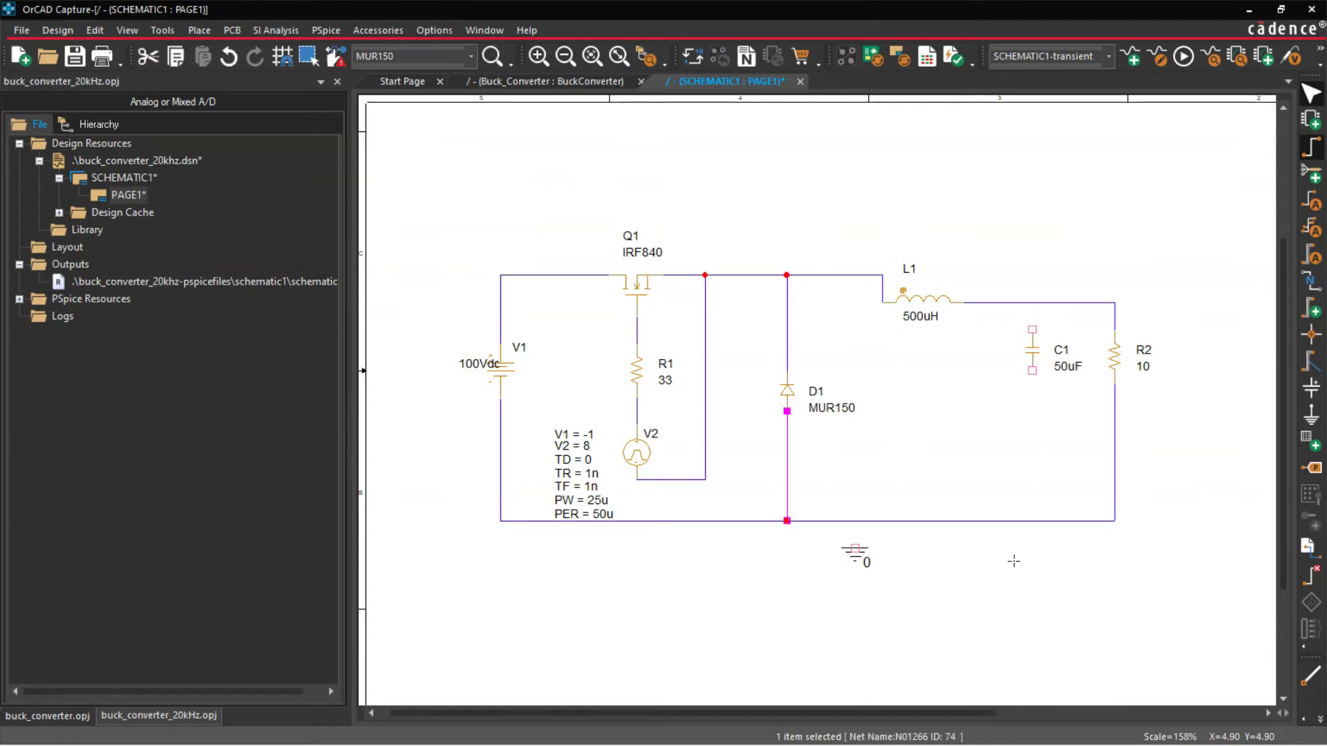
left_click(855, 548)
left_click(854, 520)
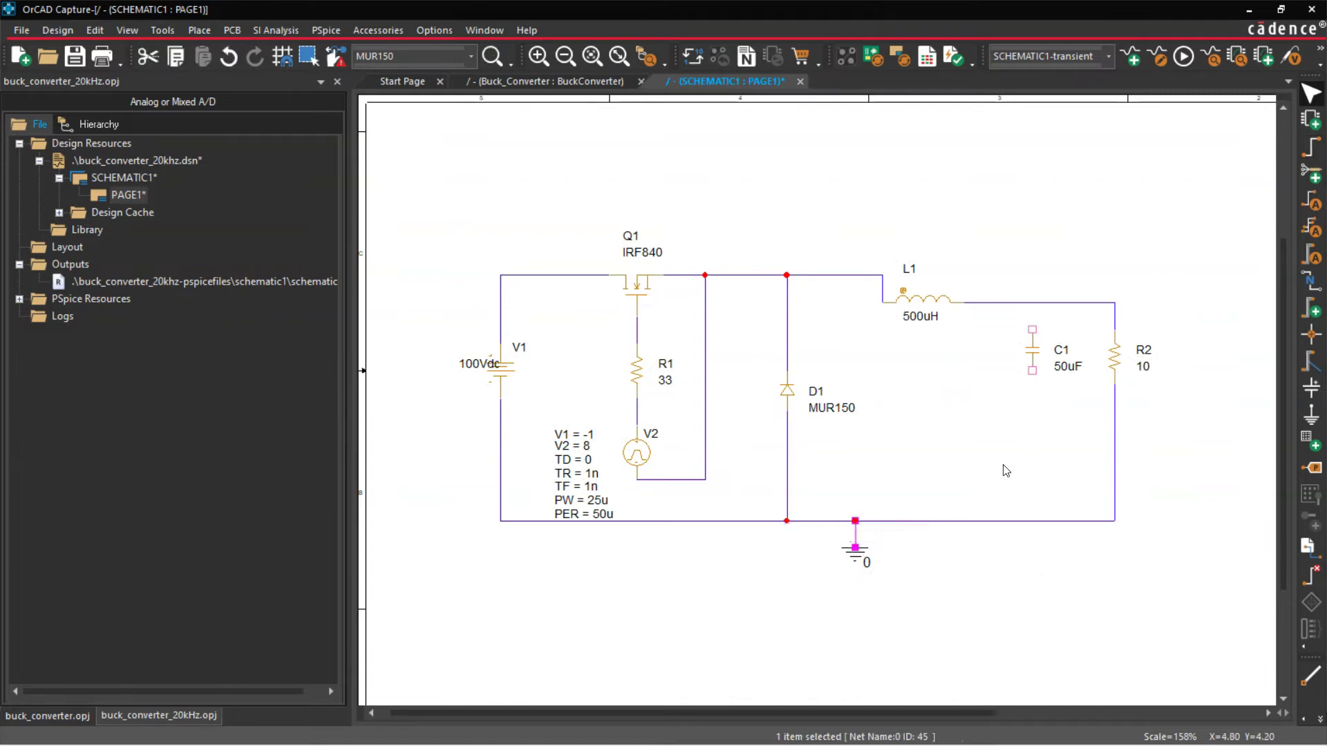
left_click(1032, 330)
left_click(1032, 302)
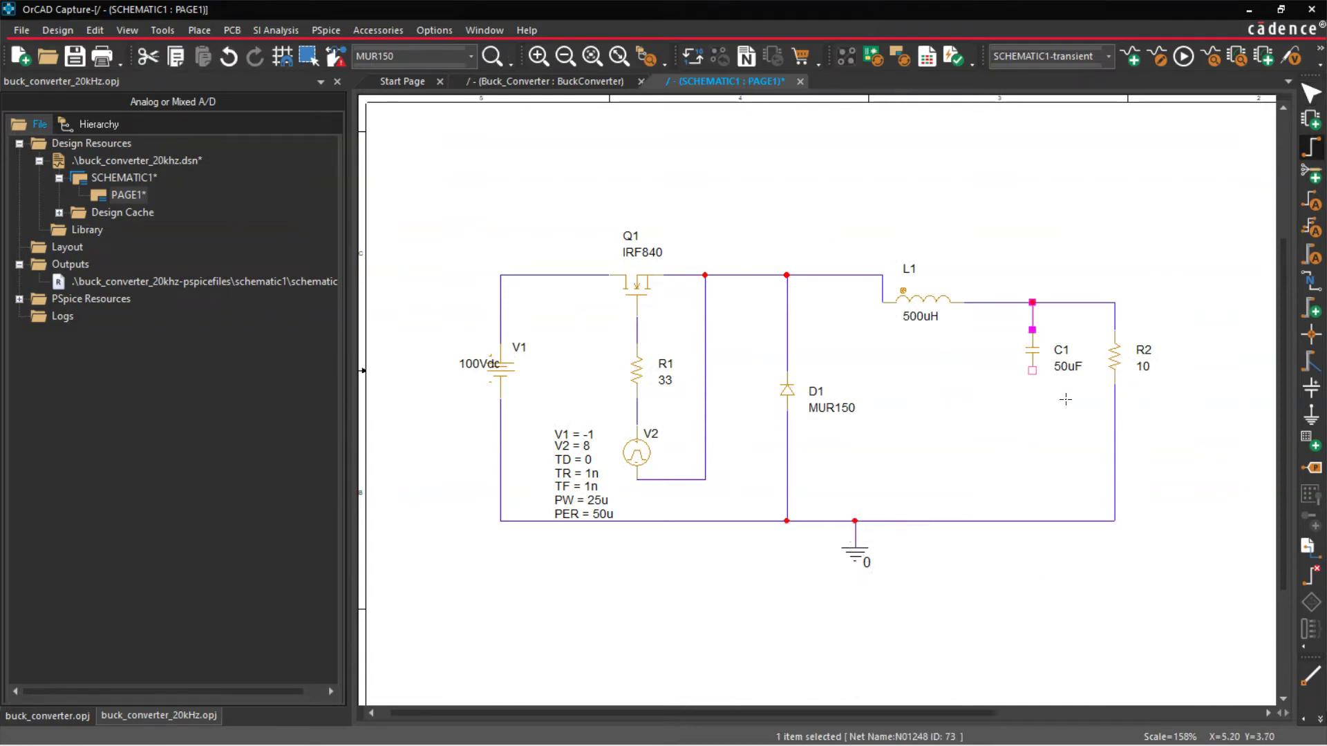
left_click(1032, 373)
left_click(1032, 521)
key("Escape")
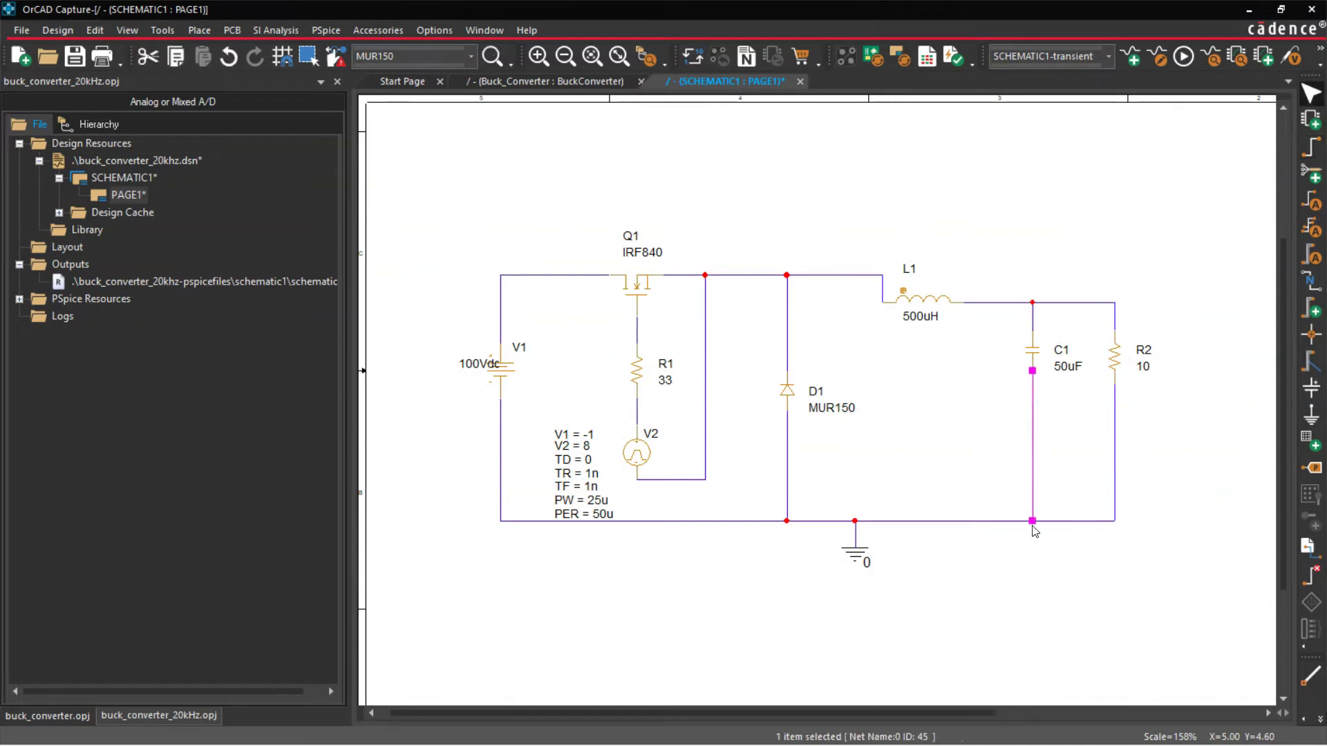
Step: Move L1 and the output wire up in line with the top rail
left_click(927, 293)
left_click_drag(927, 293, 927, 261)
left_click_drag(1091, 288, 1090, 275)
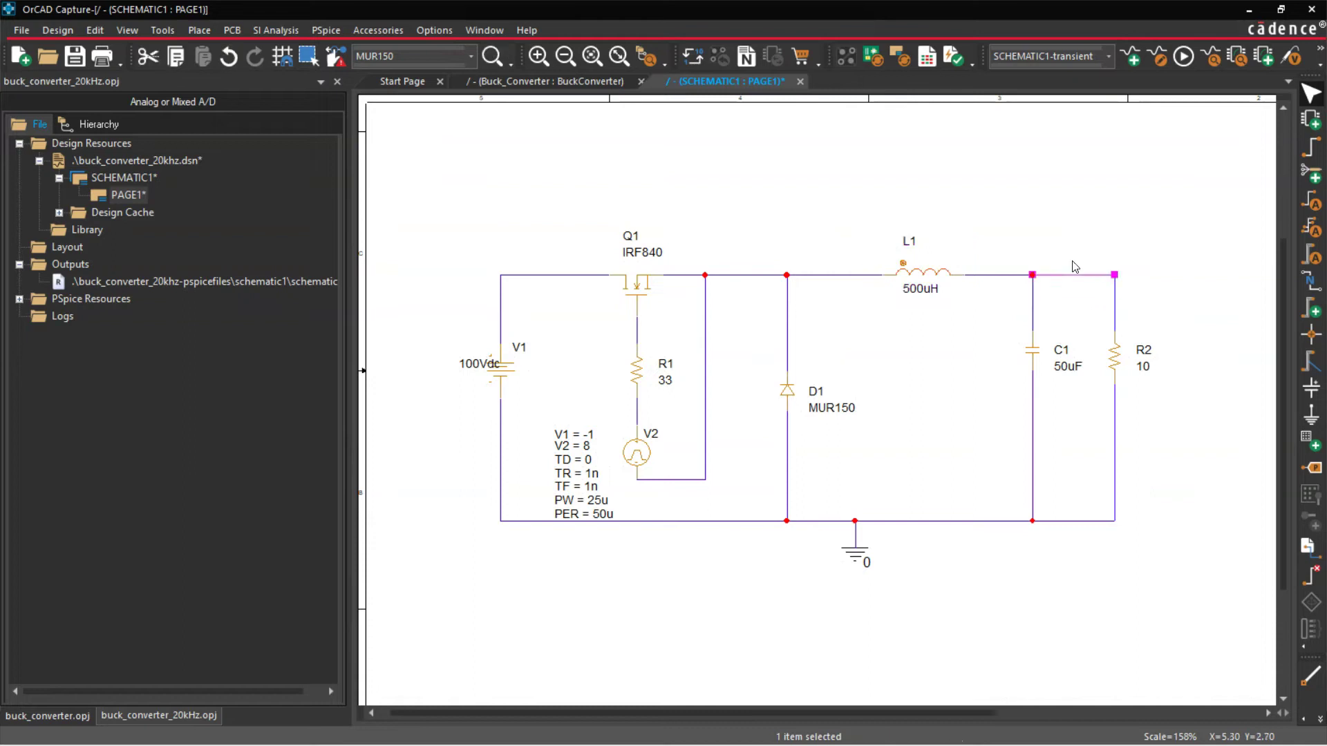
left_click(988, 225)
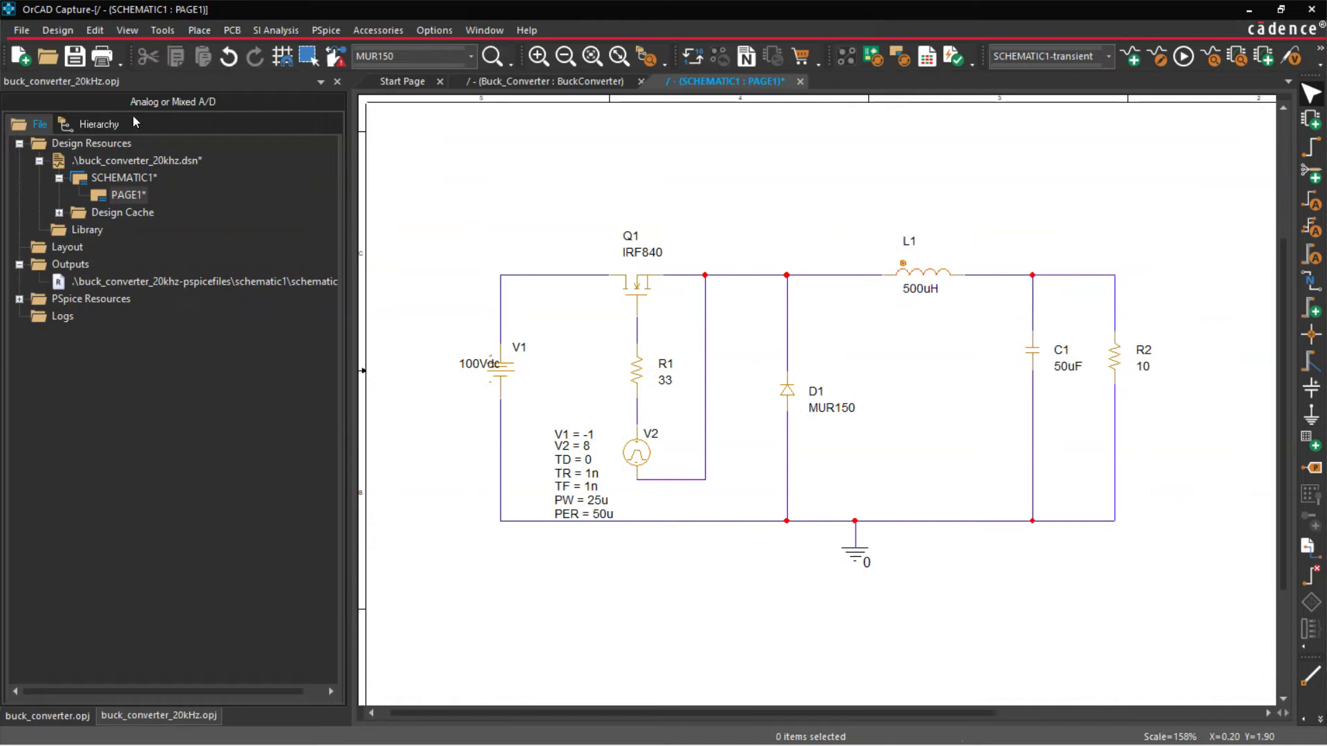
left_click(199, 29)
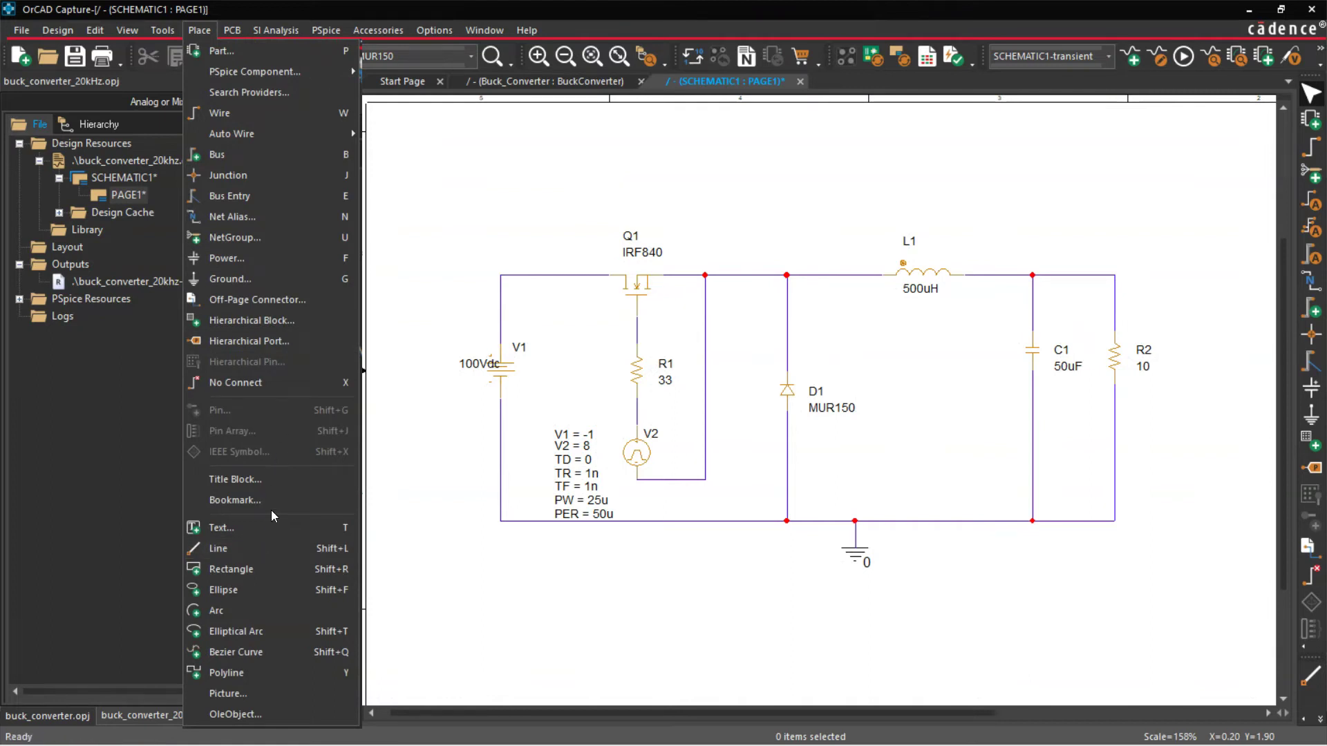
Step: Add the net alias OUT on the output wire
left_click(290, 219)
key("Return")
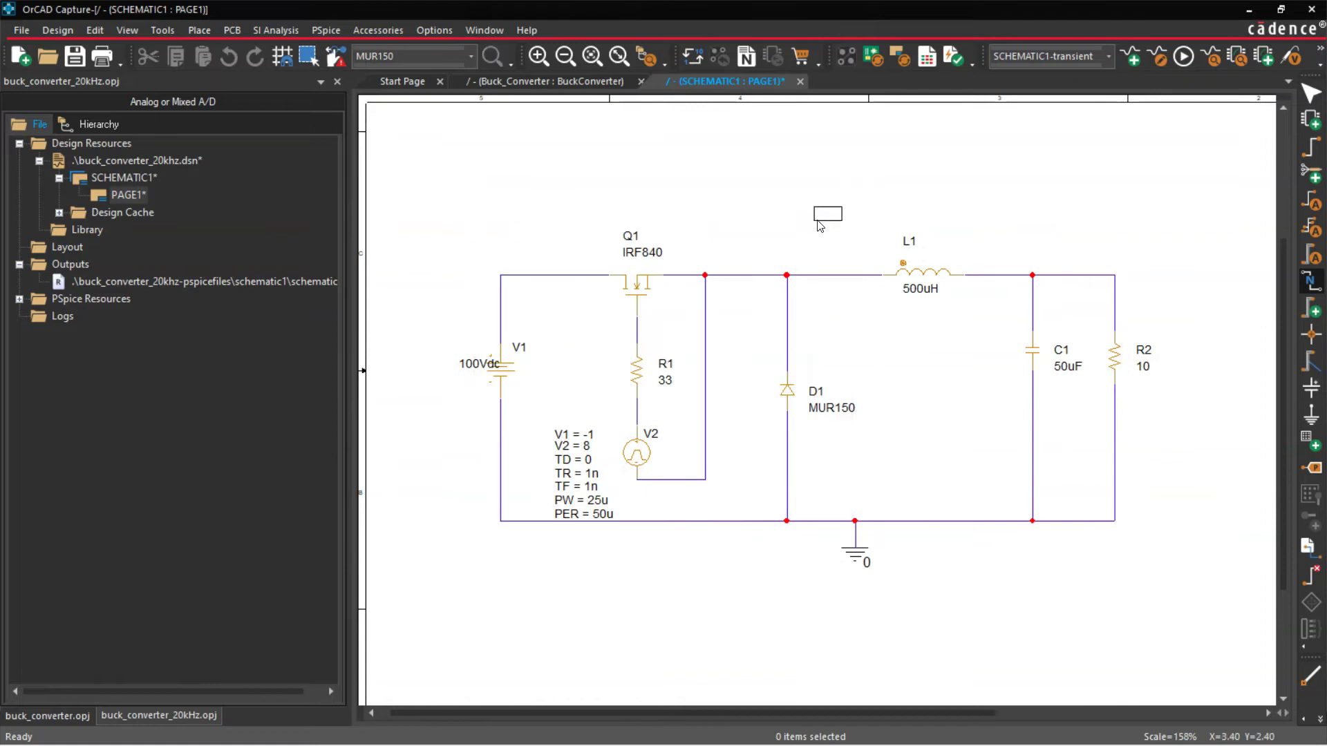
left_click(1063, 275)
key("Escape")
left_click(1072, 184)
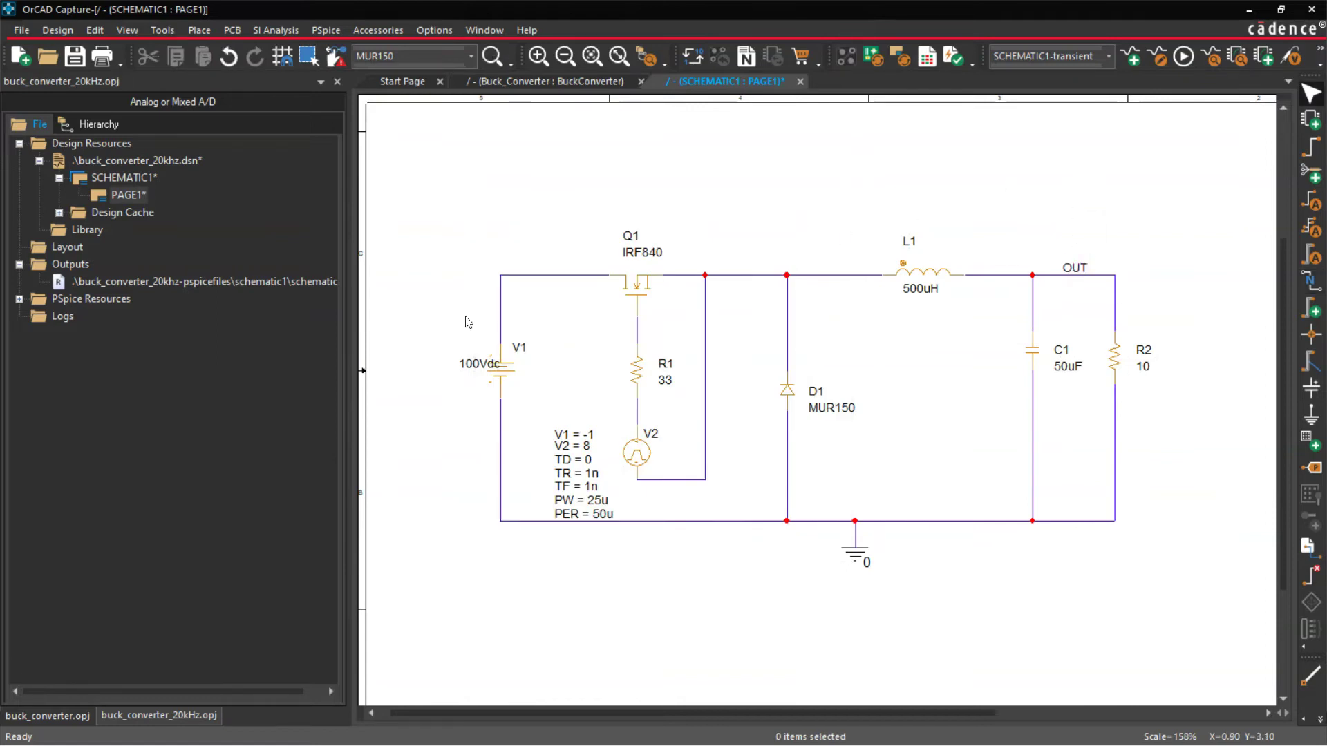
Step: Add the net alias IN on the wire above V1 and save the schematic
left_click(199, 31)
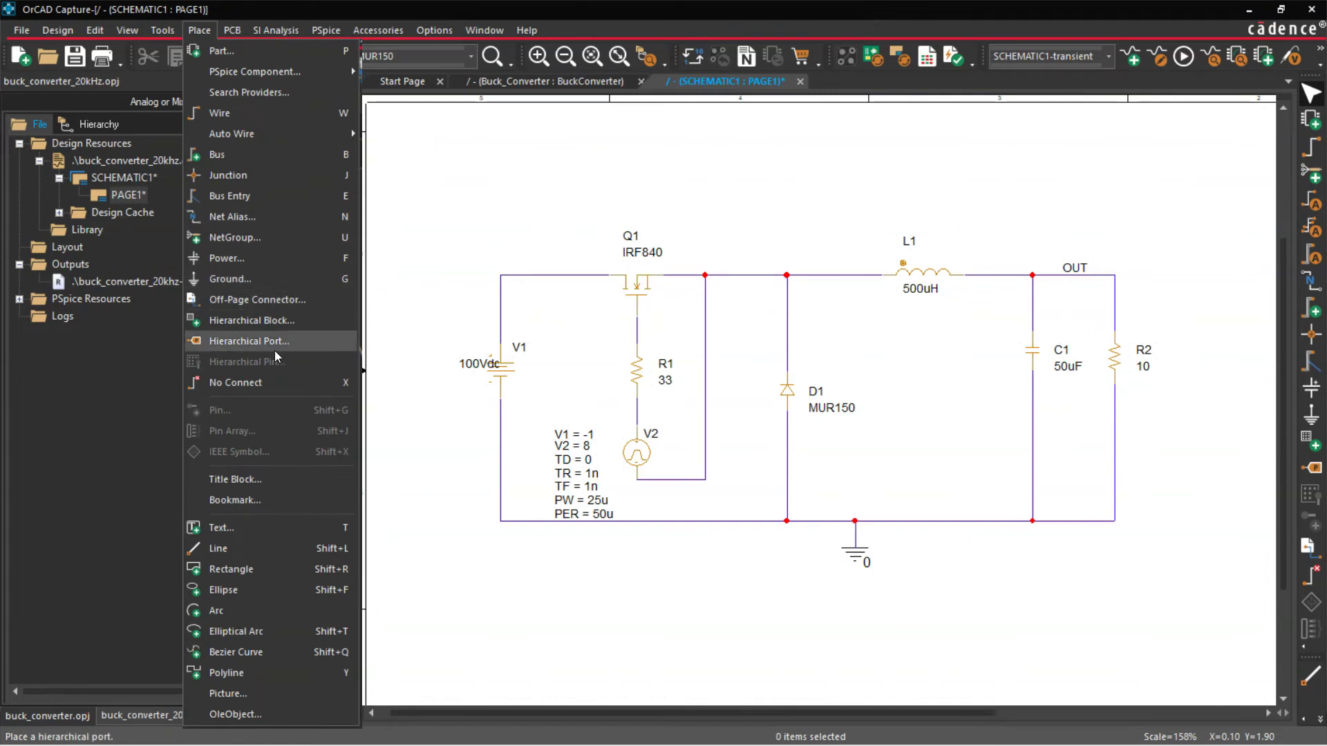
left_click(284, 217)
key("BackSpace")
key("Return")
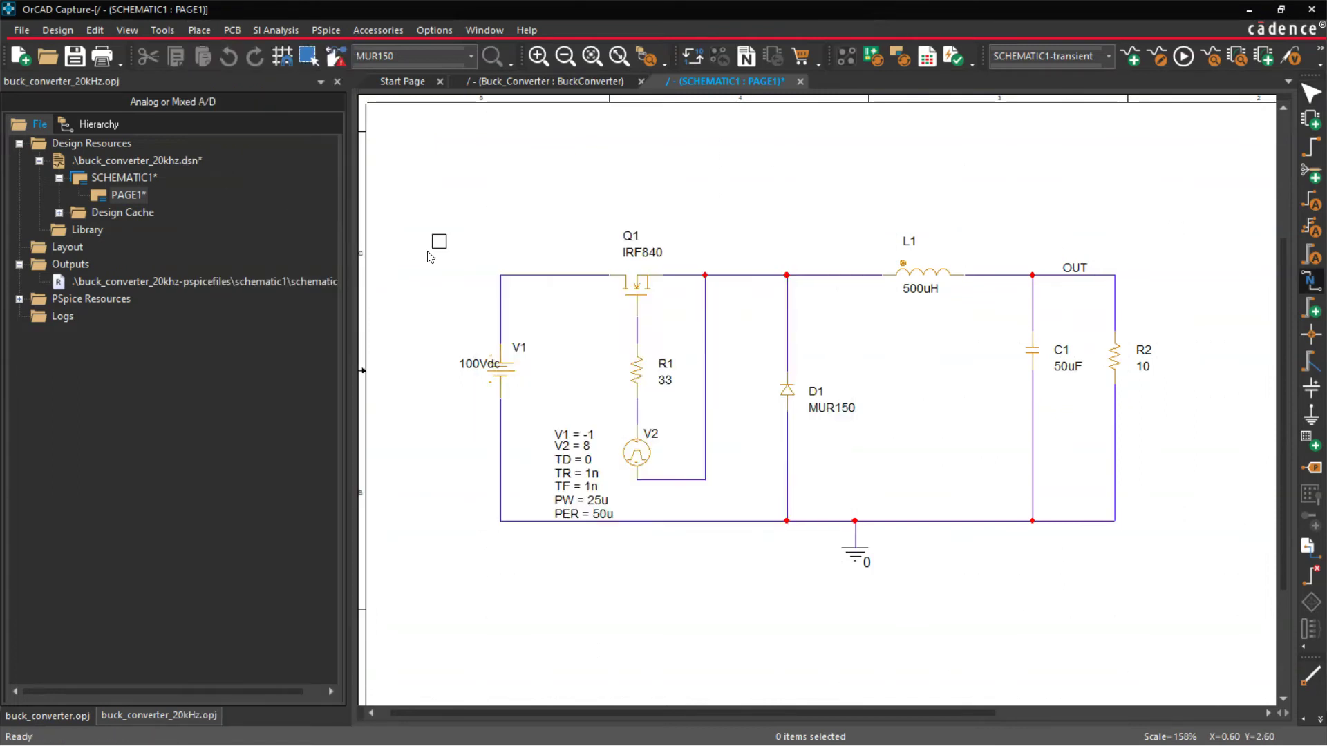
left_click(500, 277)
key("Escape")
left_click(798, 205)
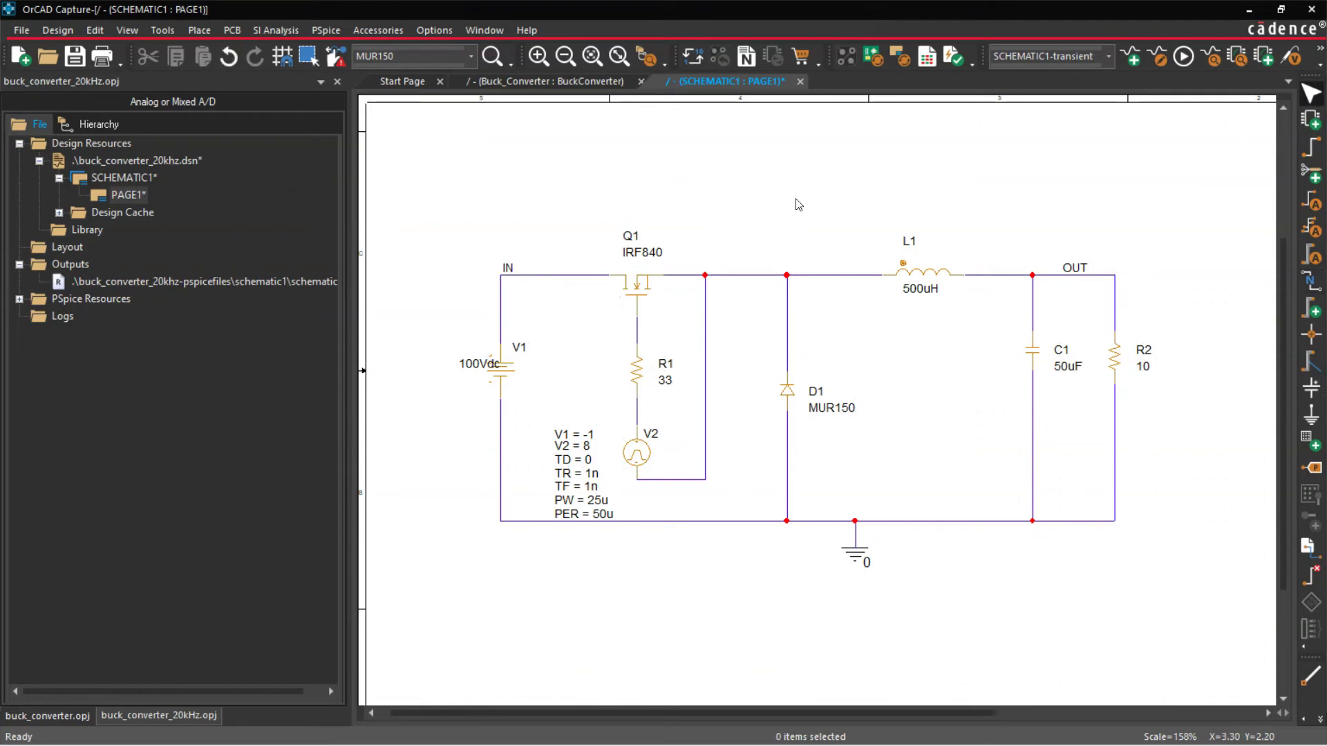
left_click(74, 56)
Step: Create simulation profile transient2 with a transient Run To Time of 6m and apply it
left_click(326, 29)
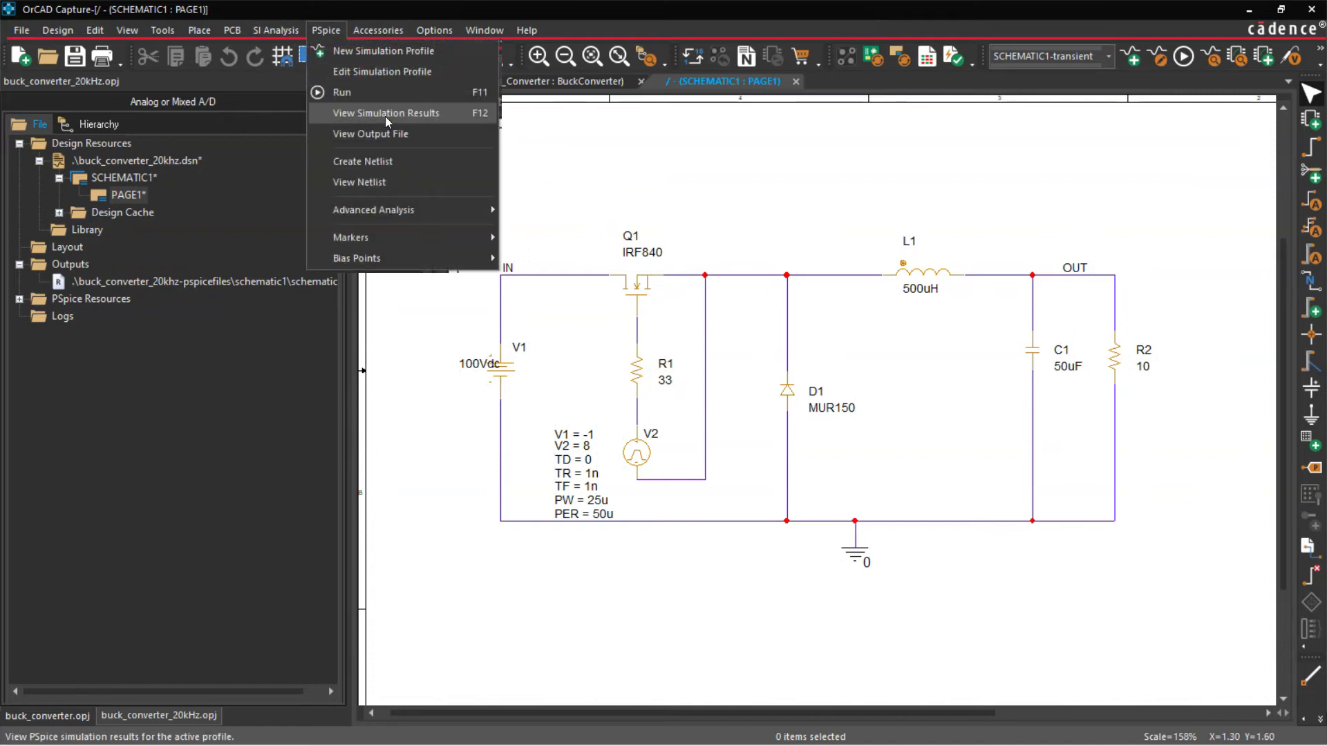
left_click(384, 49)
type("transient2")
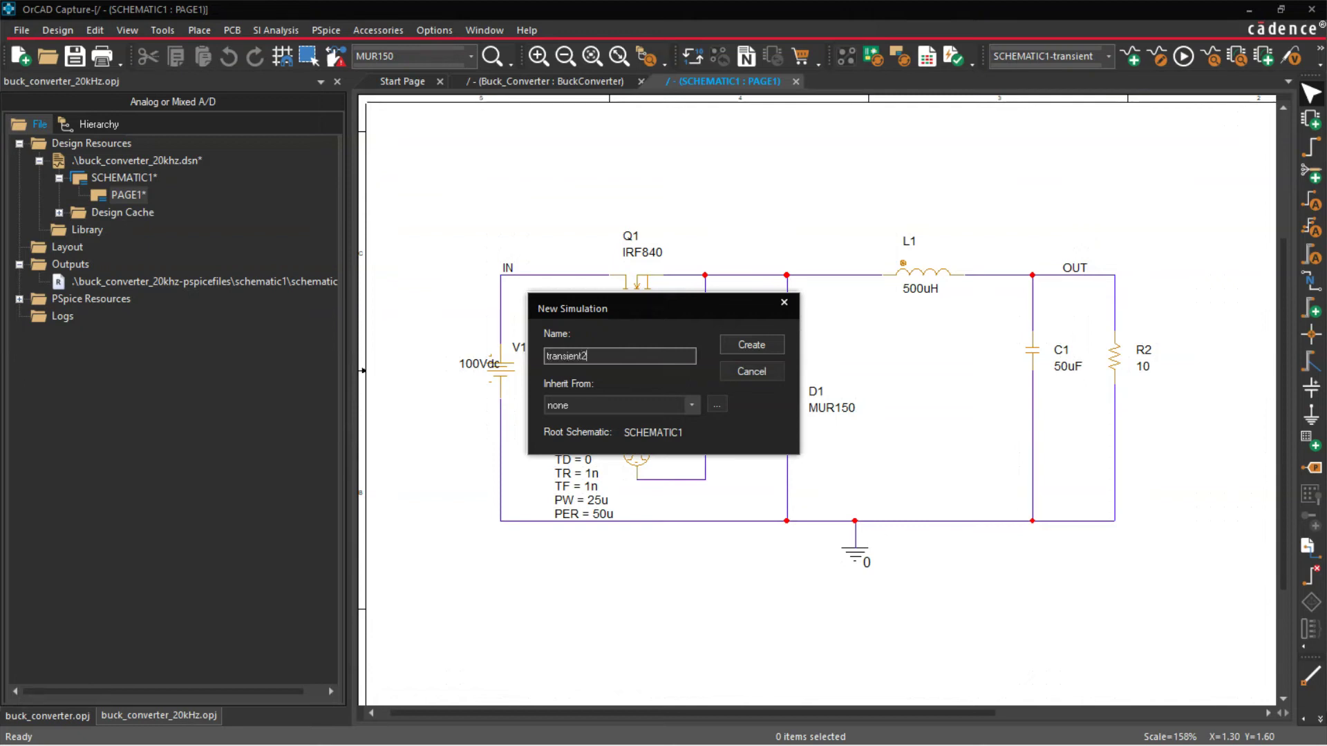
key("Return")
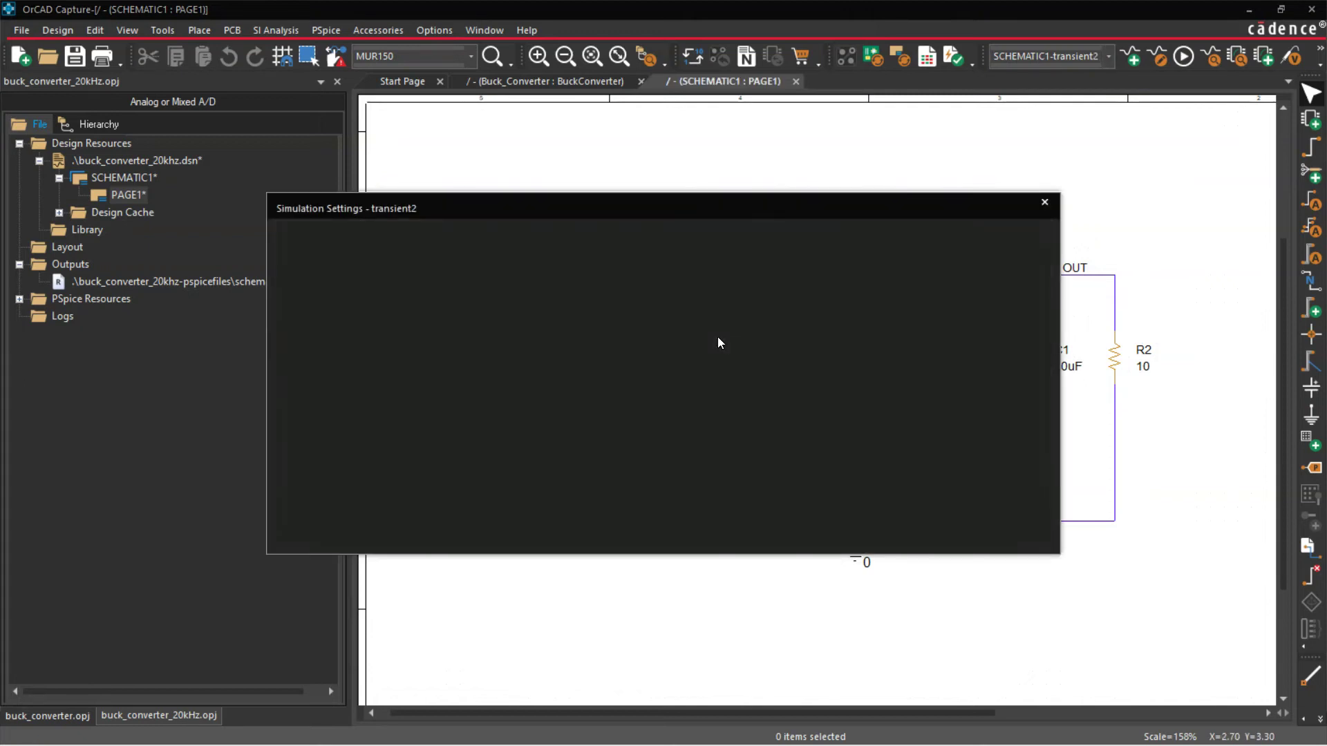
double_click(827, 246)
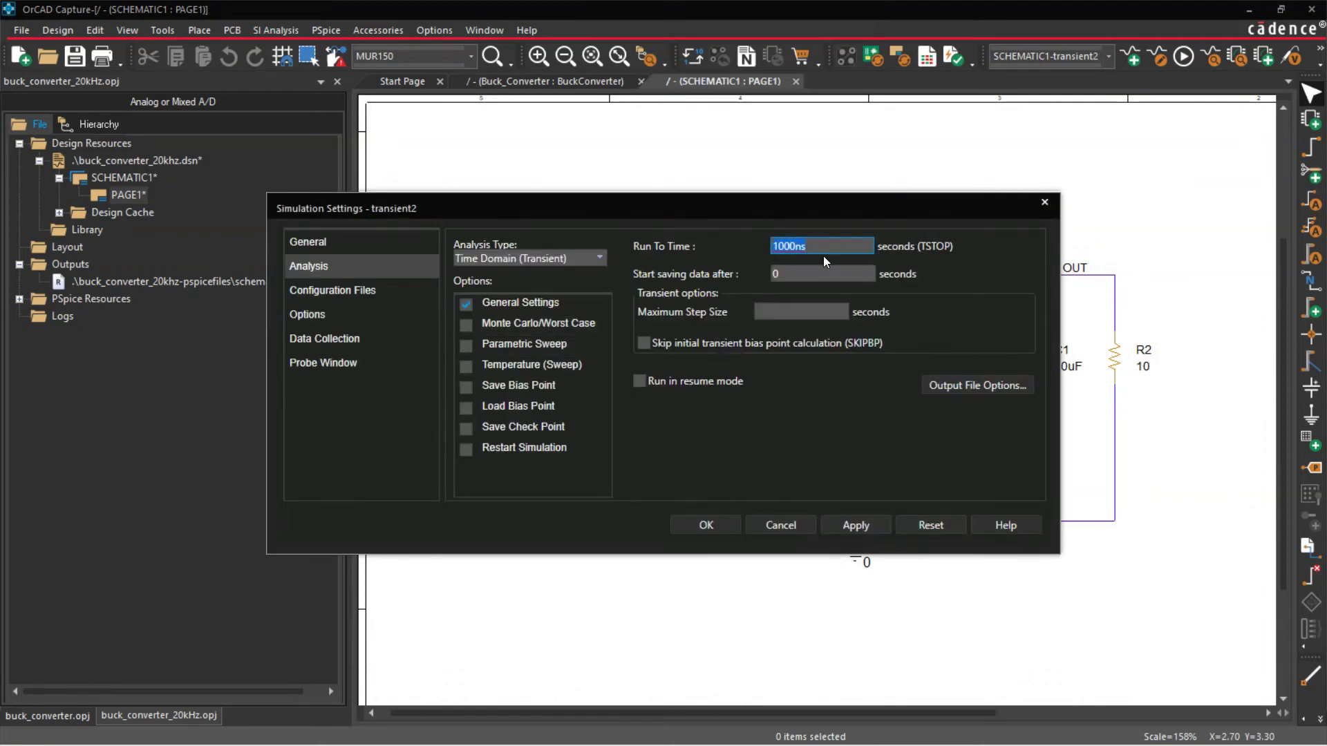
type("6m")
key("Tab")
key("Tab")
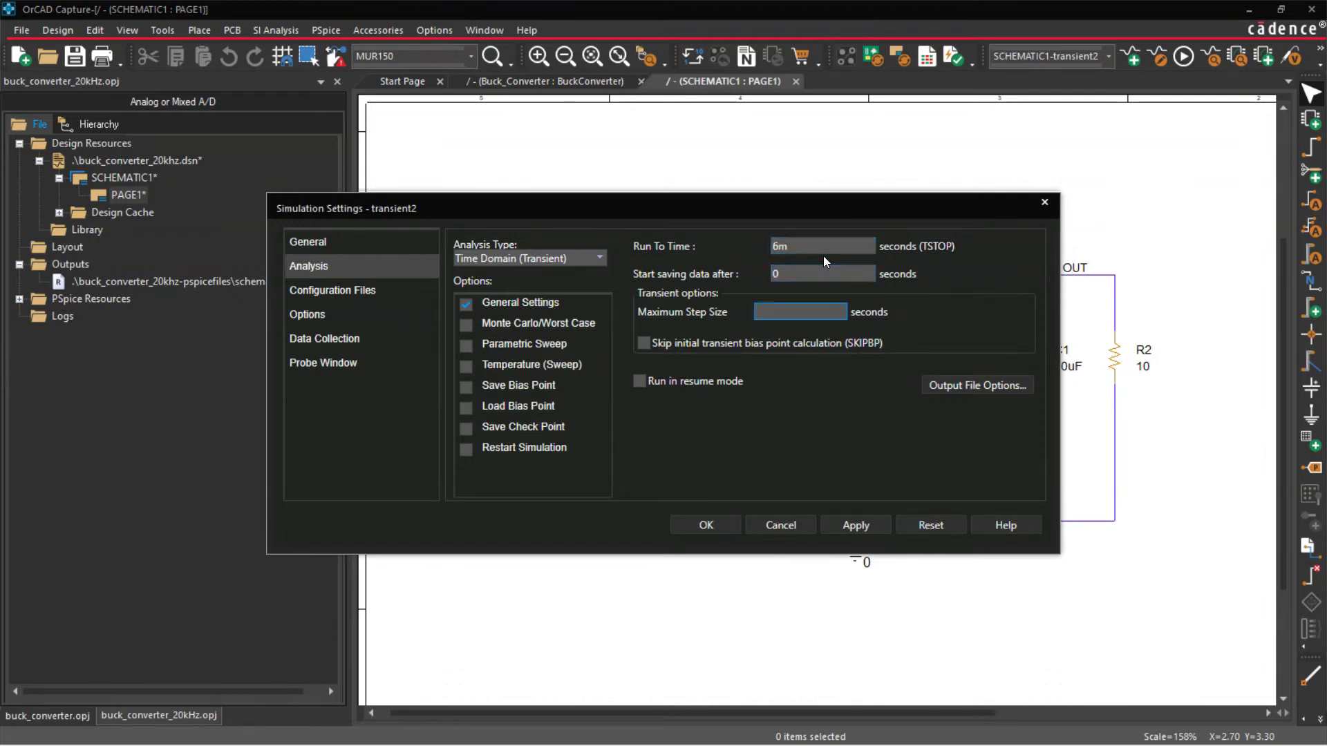
left_click(832, 525)
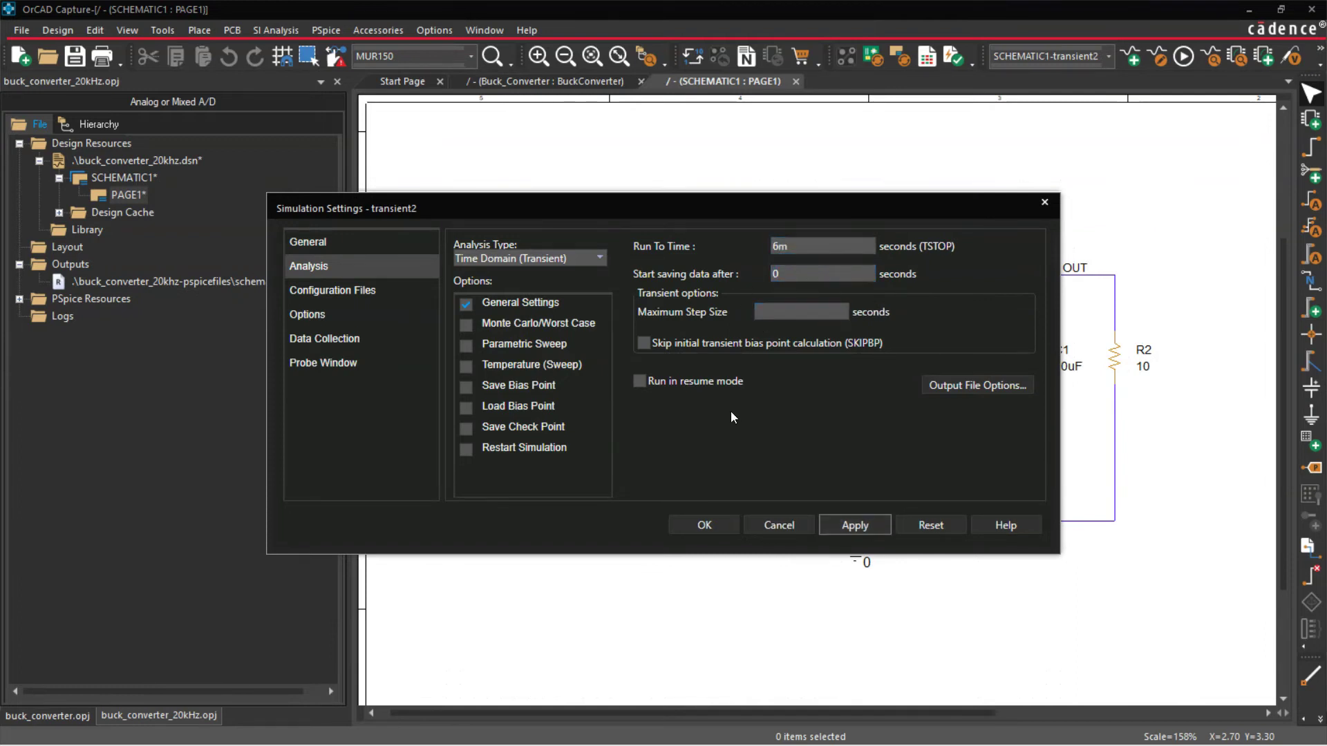
left_click(703, 527)
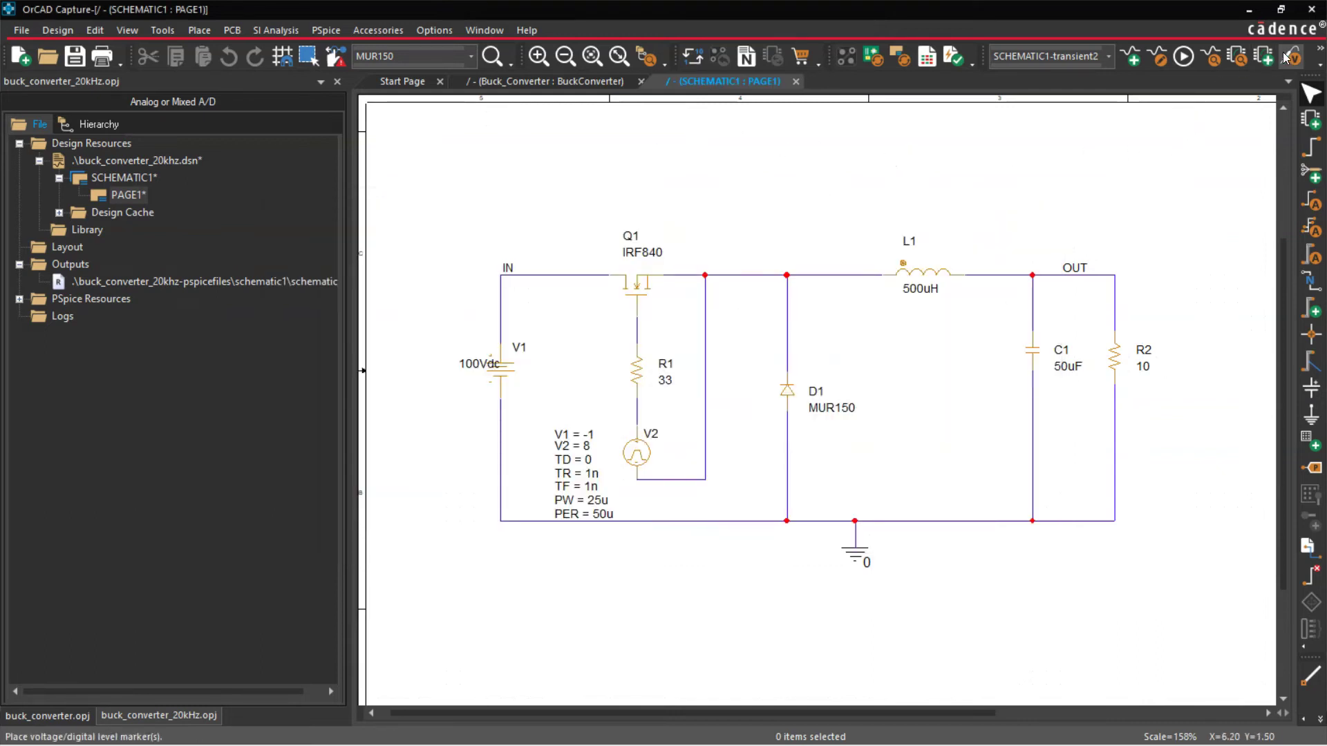
Step: Place a voltage level marker on the OUT net
left_click(325, 30)
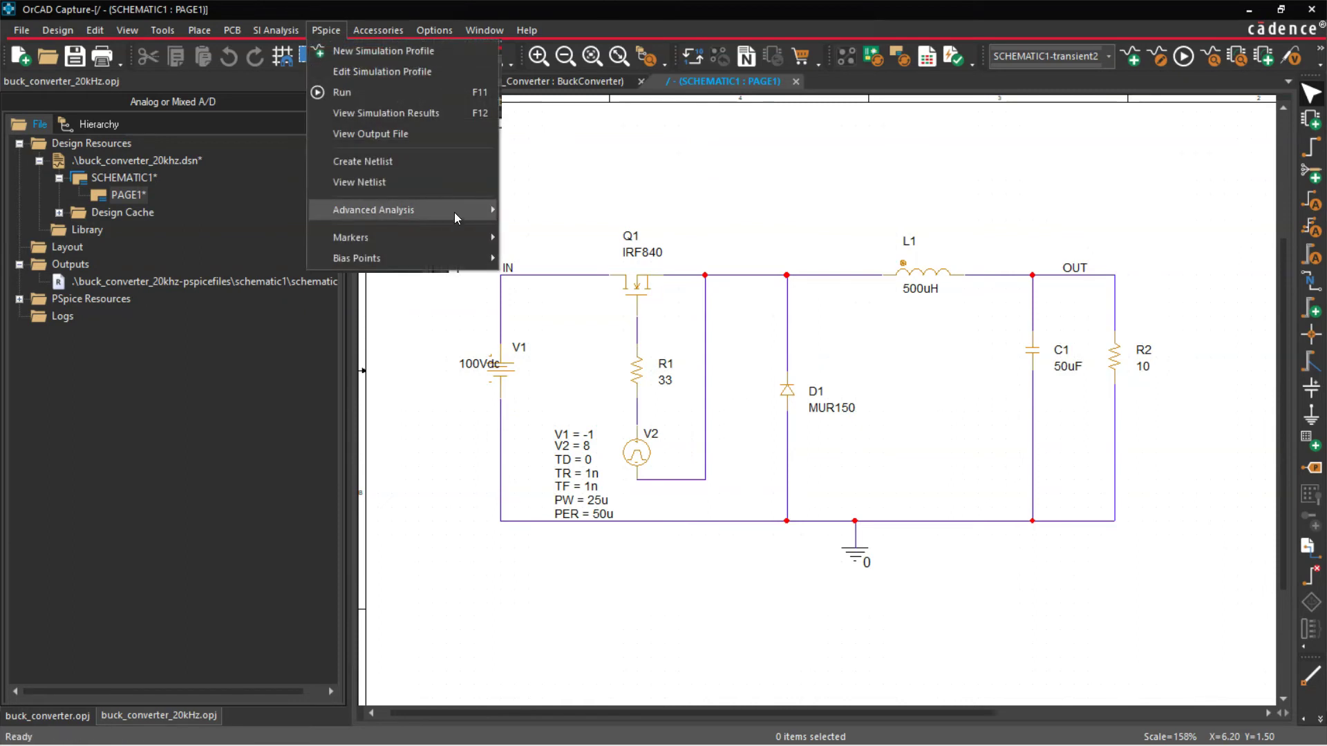
mouse_move(470, 239)
left_click(611, 238)
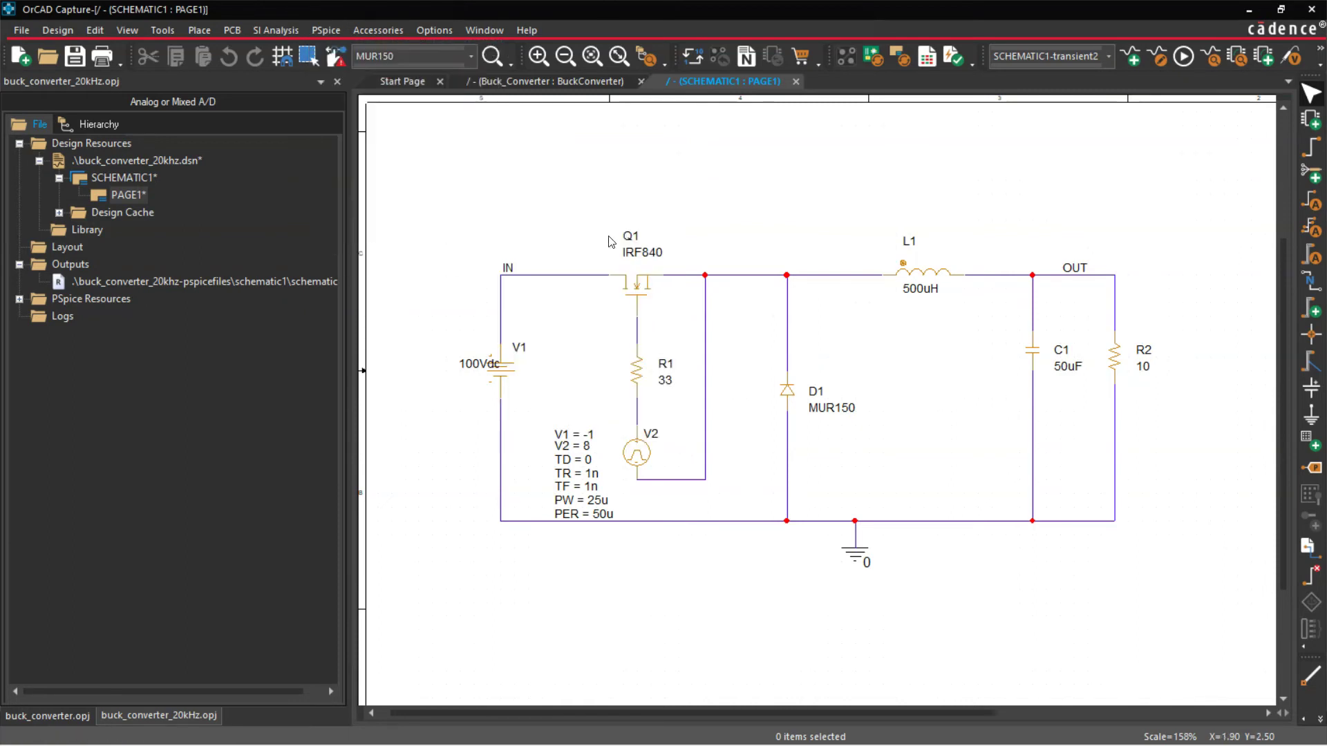
left_click(1089, 277)
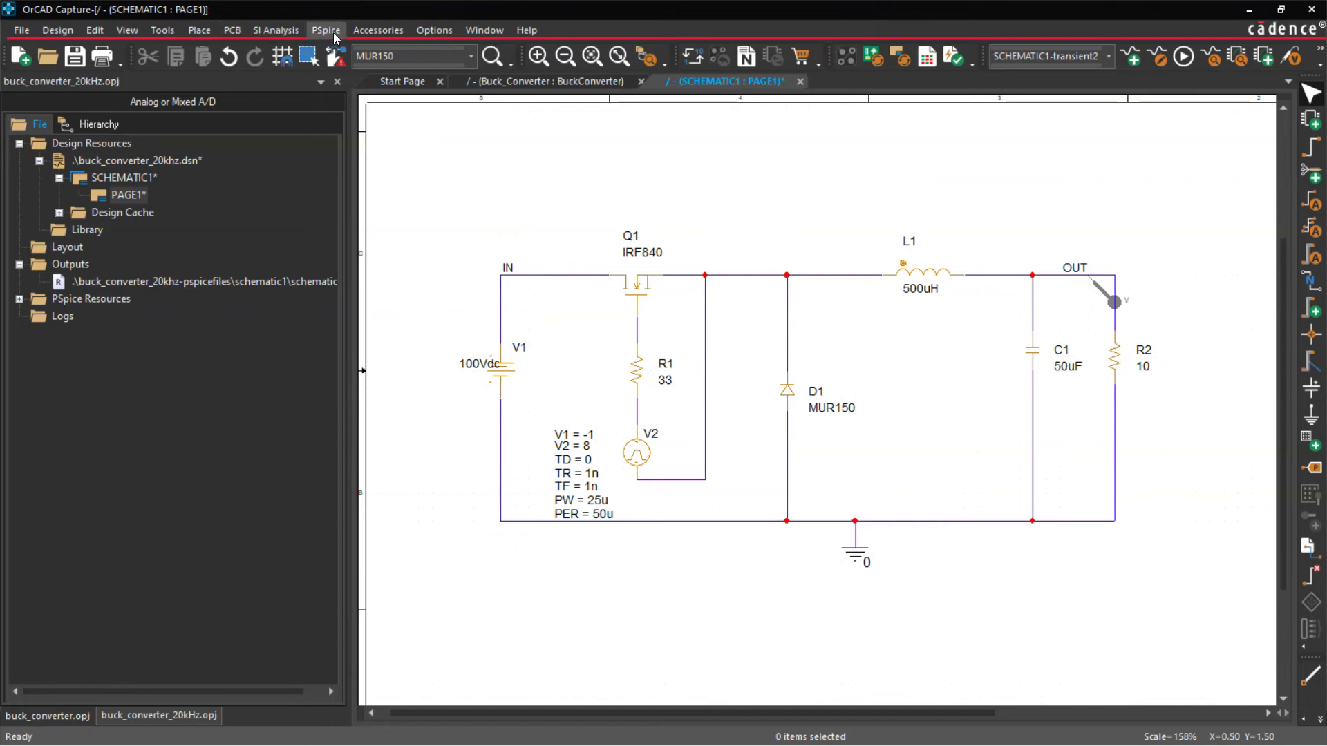
Step: Place a differential V+/V- marker pair between the R1 and D1 nodes and save
left_click(335, 34)
mouse_move(445, 236)
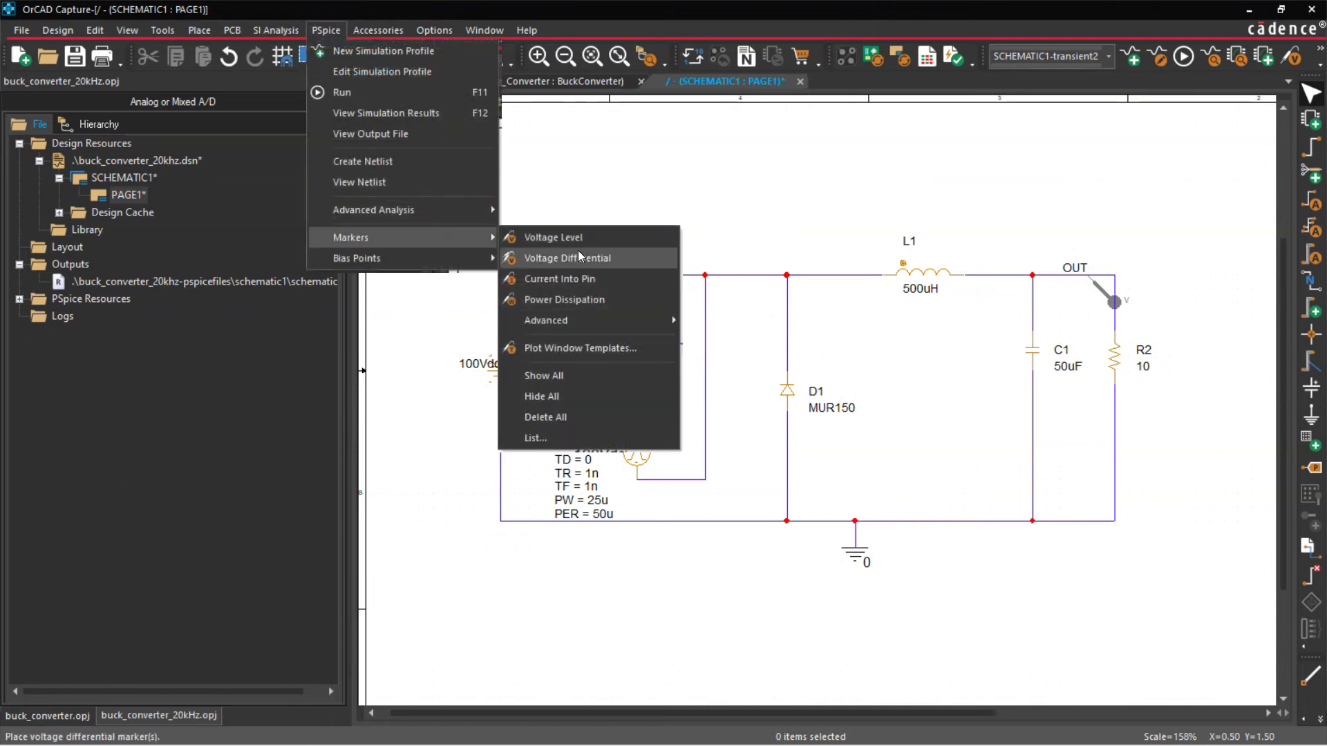
left_click(579, 258)
left_click(637, 414)
left_click(705, 400)
right_click(748, 343)
left_click(798, 343)
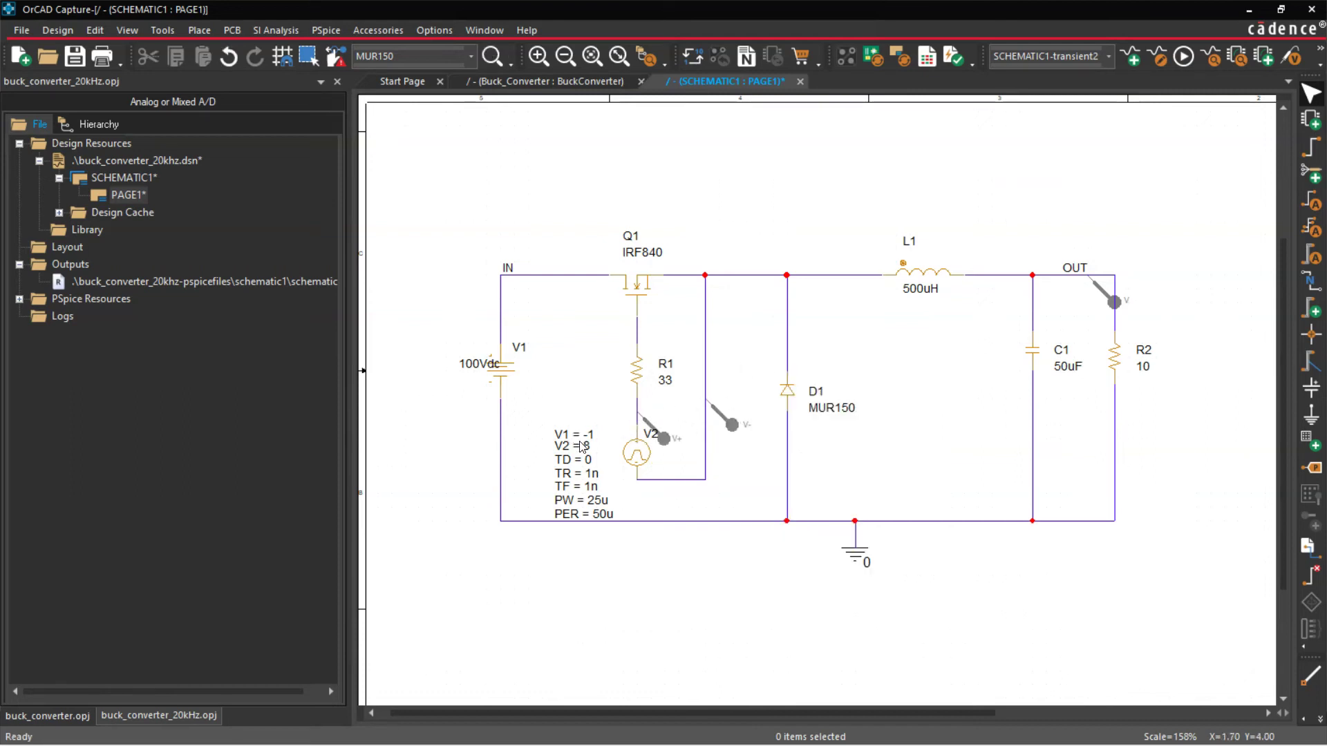
left_click(85, 60)
left_click(327, 31)
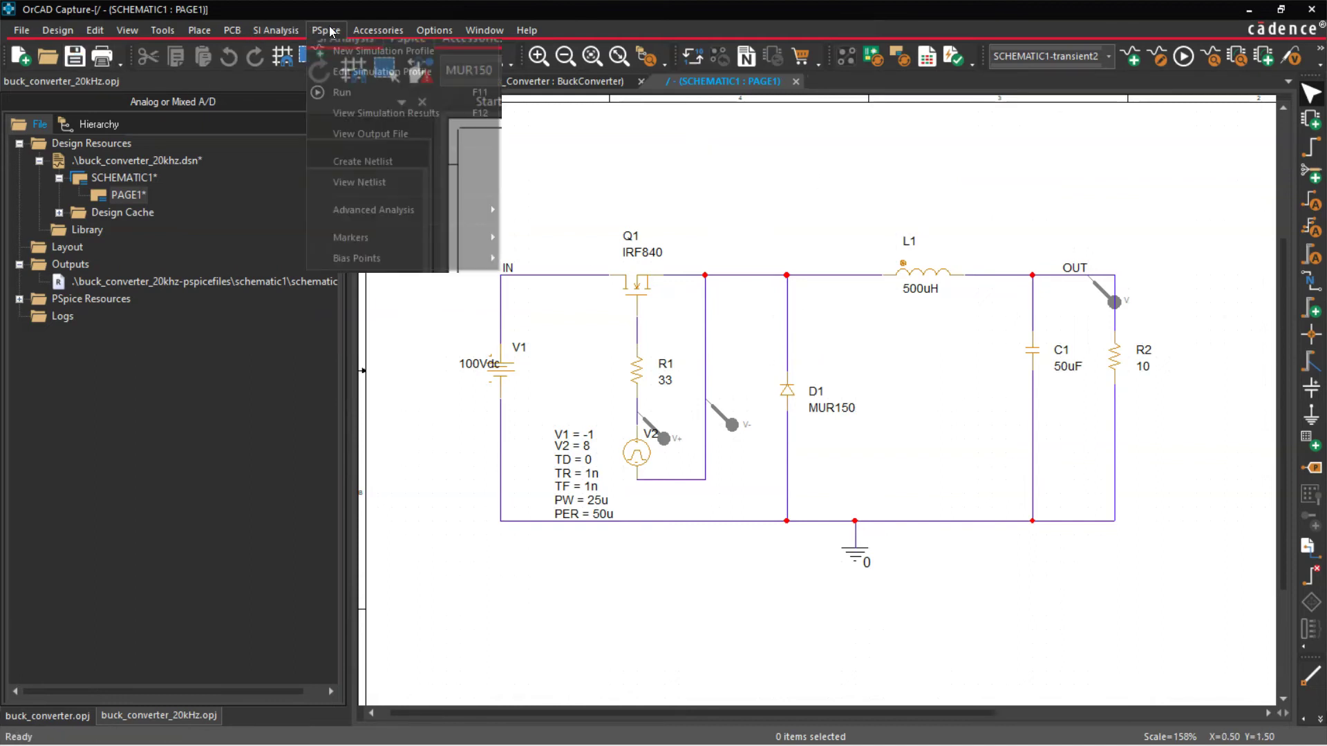
left_click(395, 111)
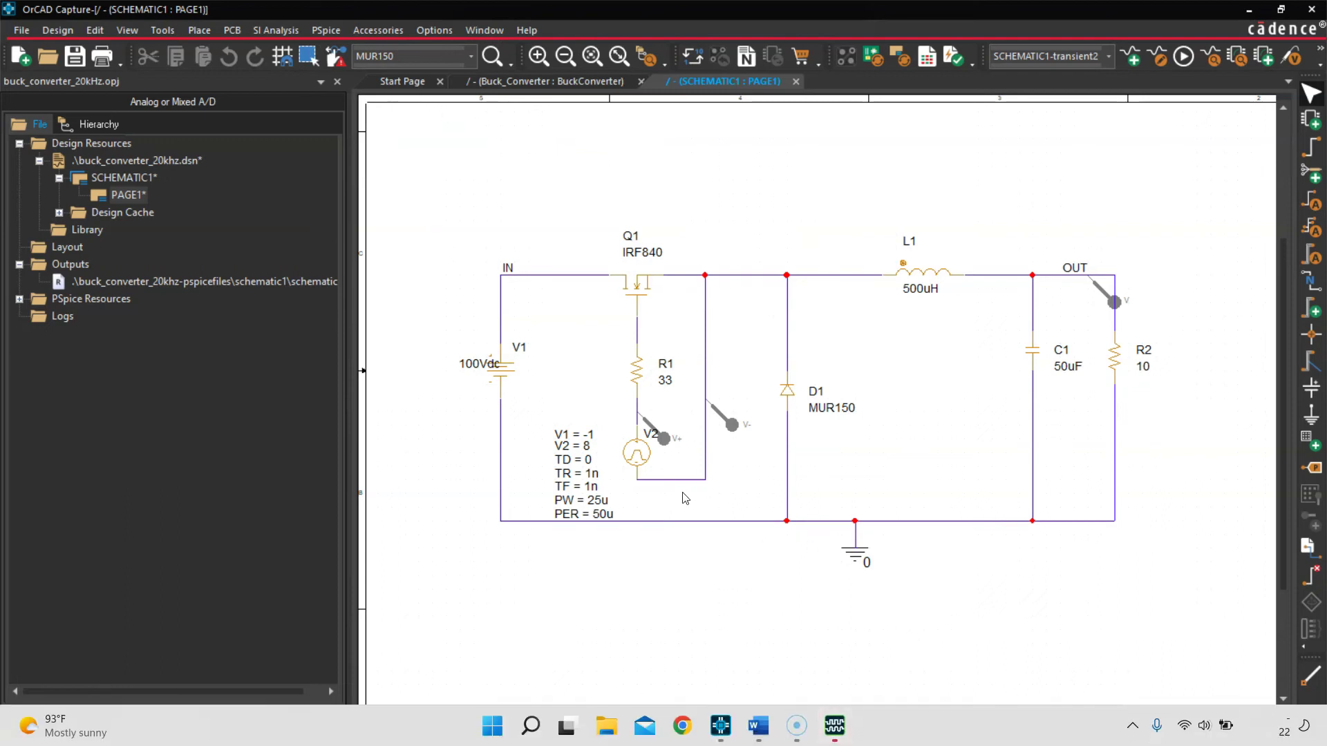
left_click(326, 30)
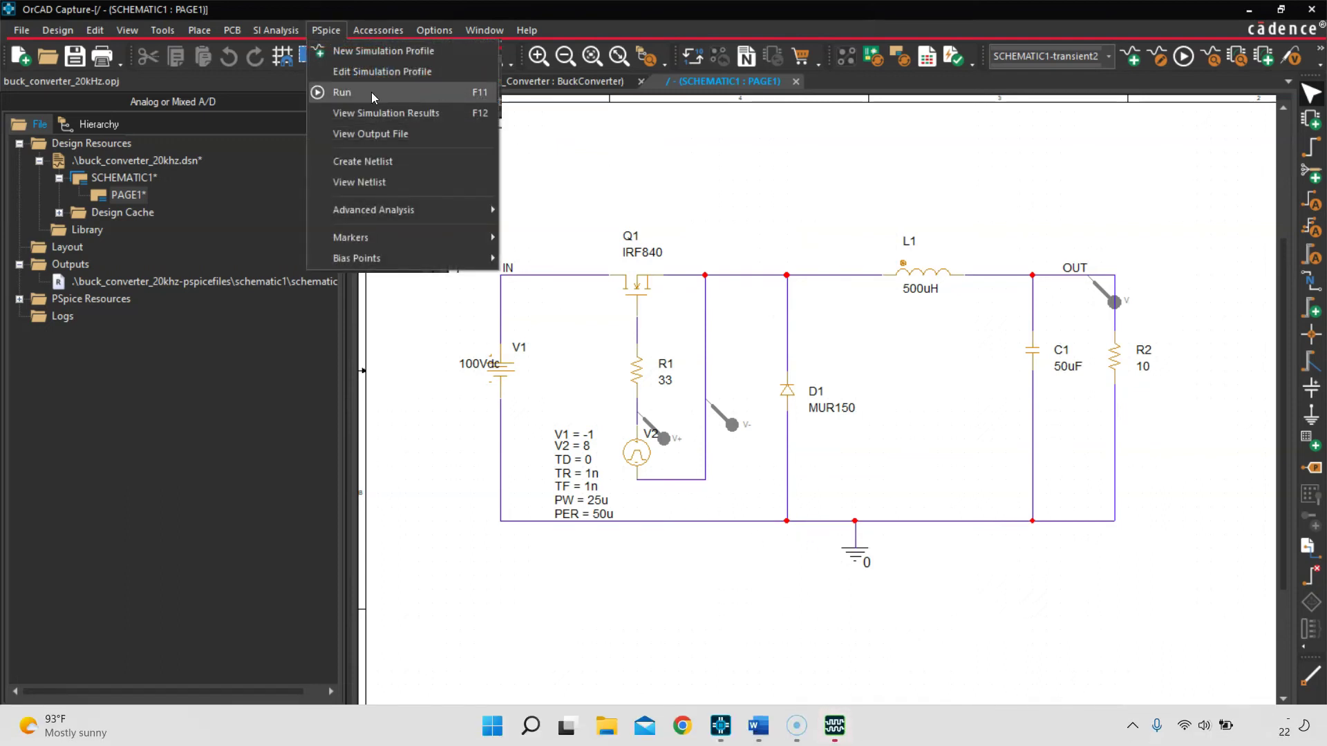
Step: Run the transient2 simulation to plot V(OUT) overshooting near 70V then settling around 48V
left_click(371, 92)
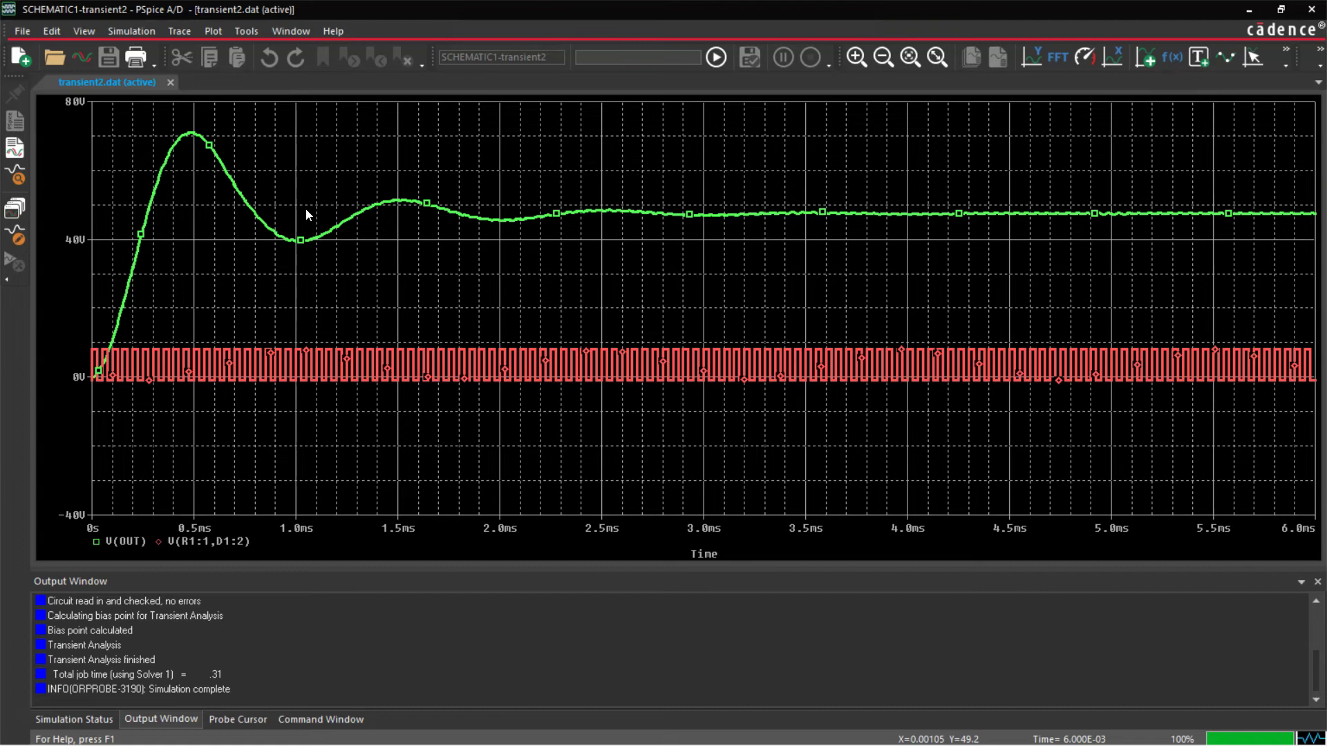
right_click(538, 216)
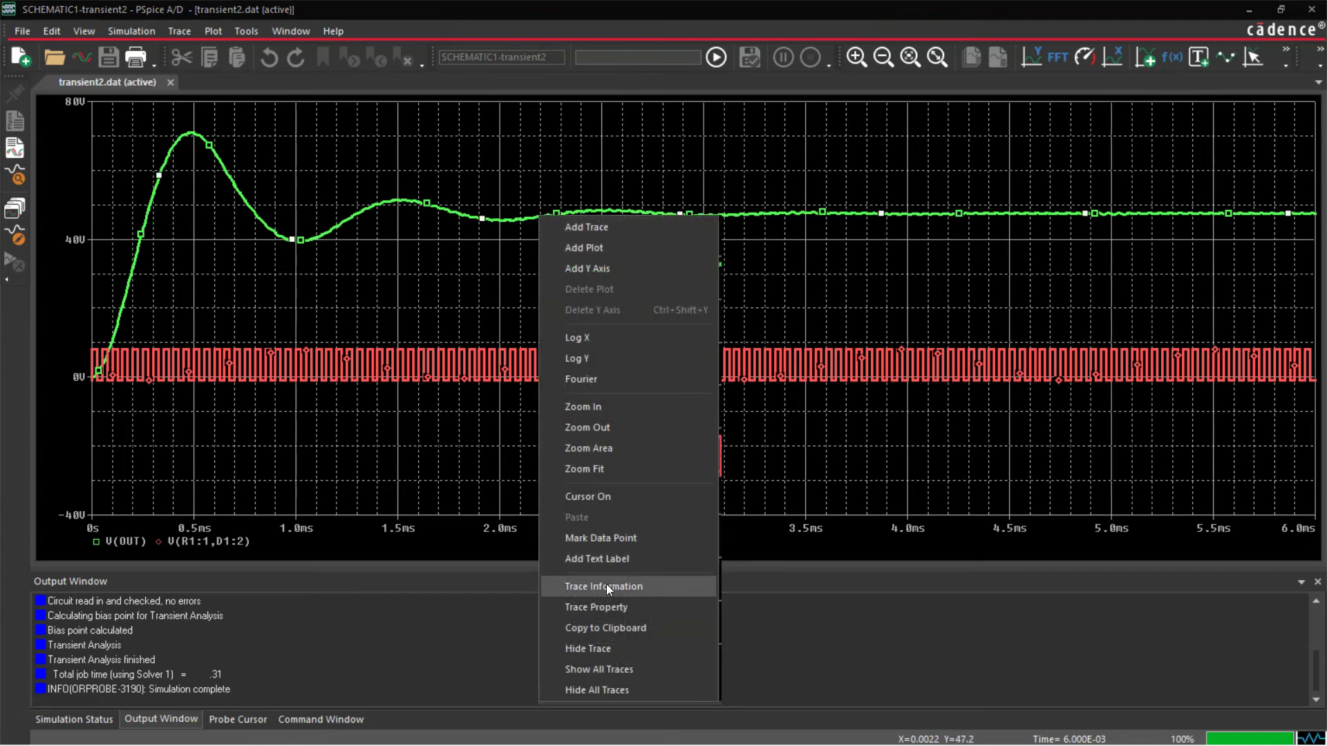
left_click(607, 601)
left_click(142, 152)
left_click(148, 160)
left_click(105, 235)
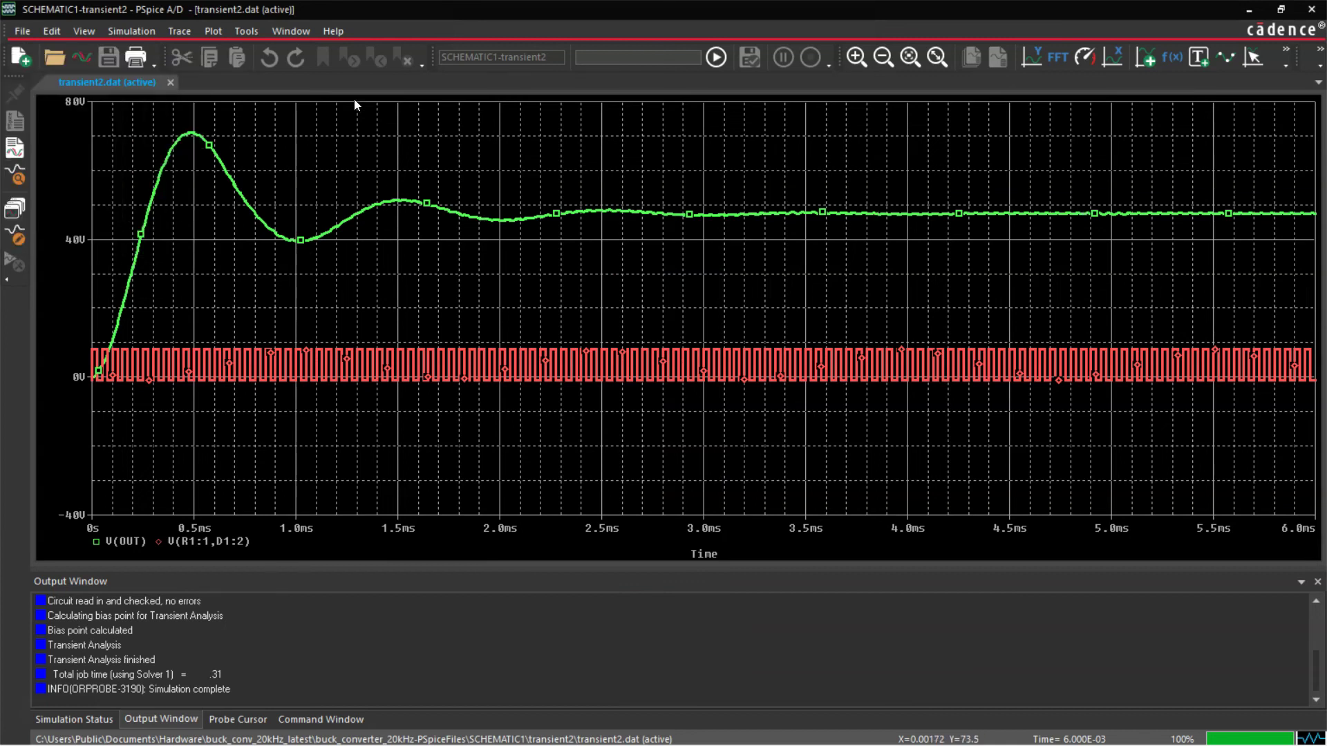
Step: Zoom in on the output's initial overshoot, then fit the full 0–6 ms waveform
left_click(910, 55)
left_click_drag(102, 105, 316, 394)
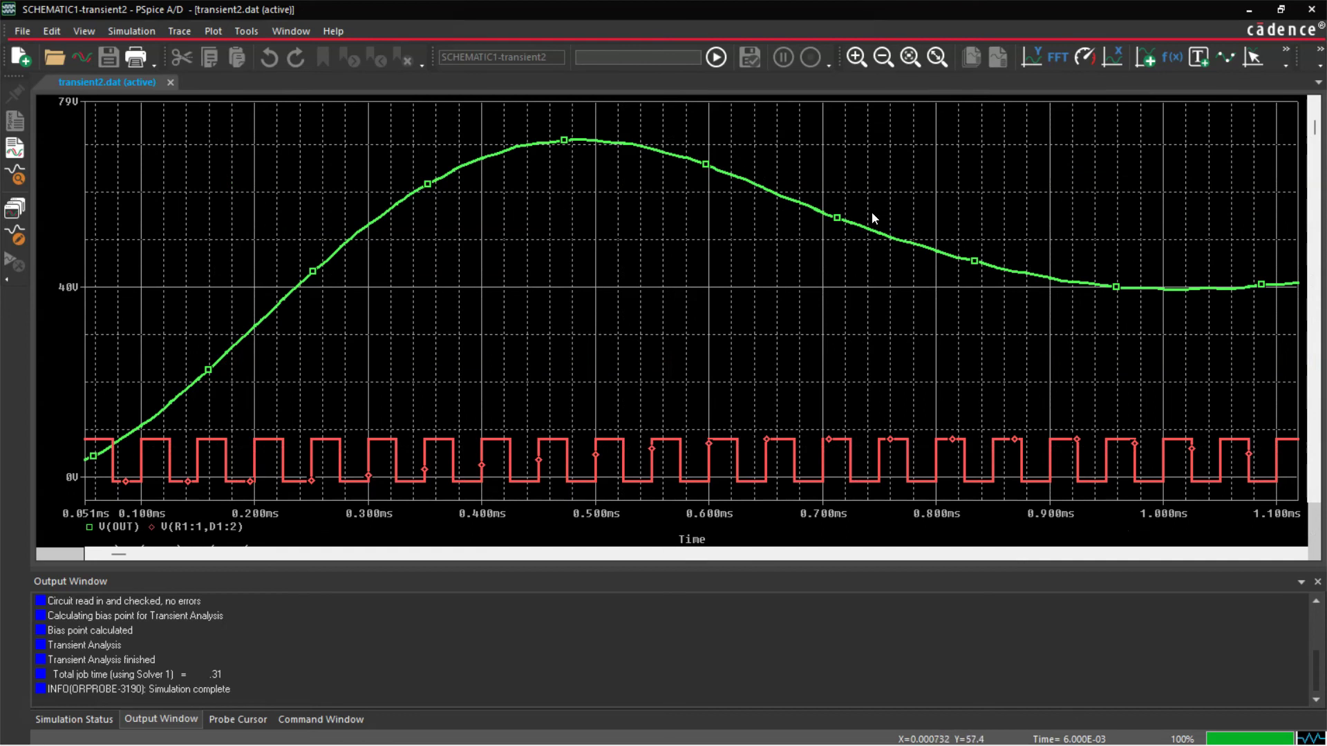
left_click(937, 57)
Step: Zoom in on the ripple around 3.6 ms, refit the view, and close PSpice A/D
left_click(911, 55)
left_click_drag(824, 179, 859, 385)
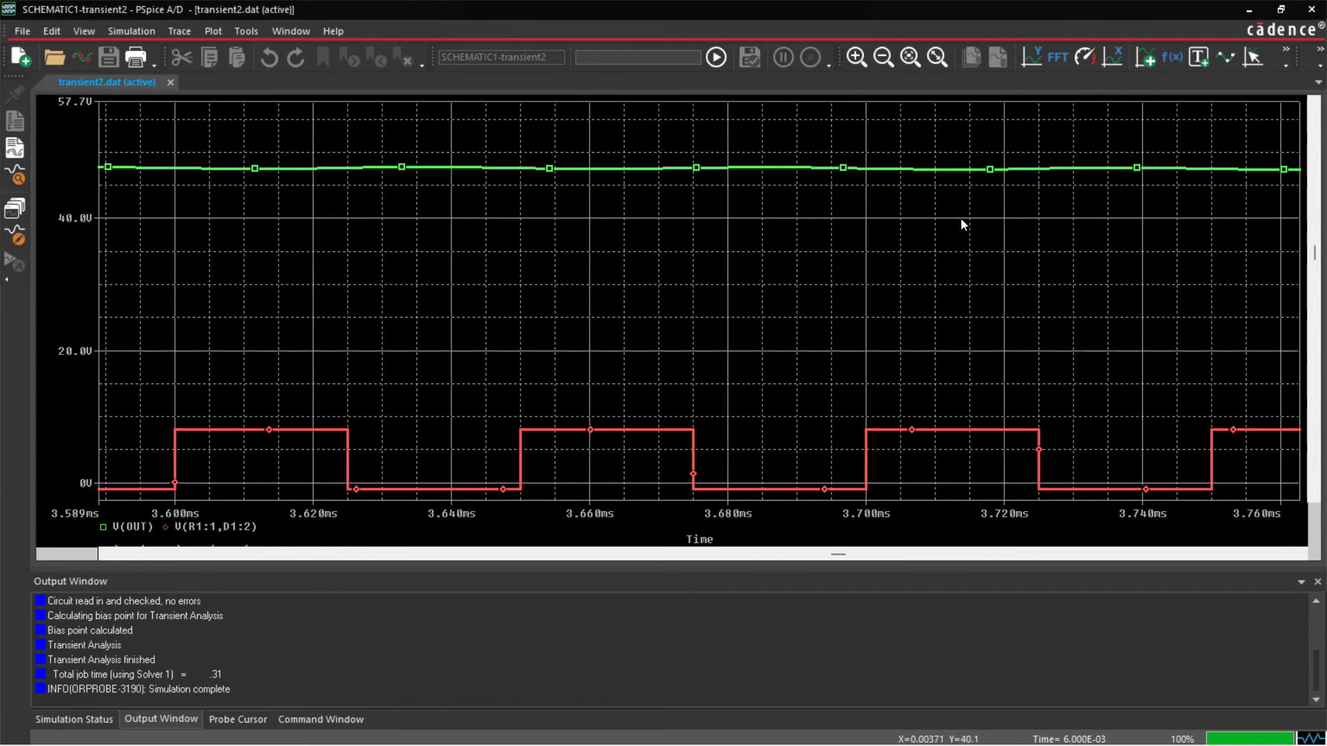
left_click(937, 57)
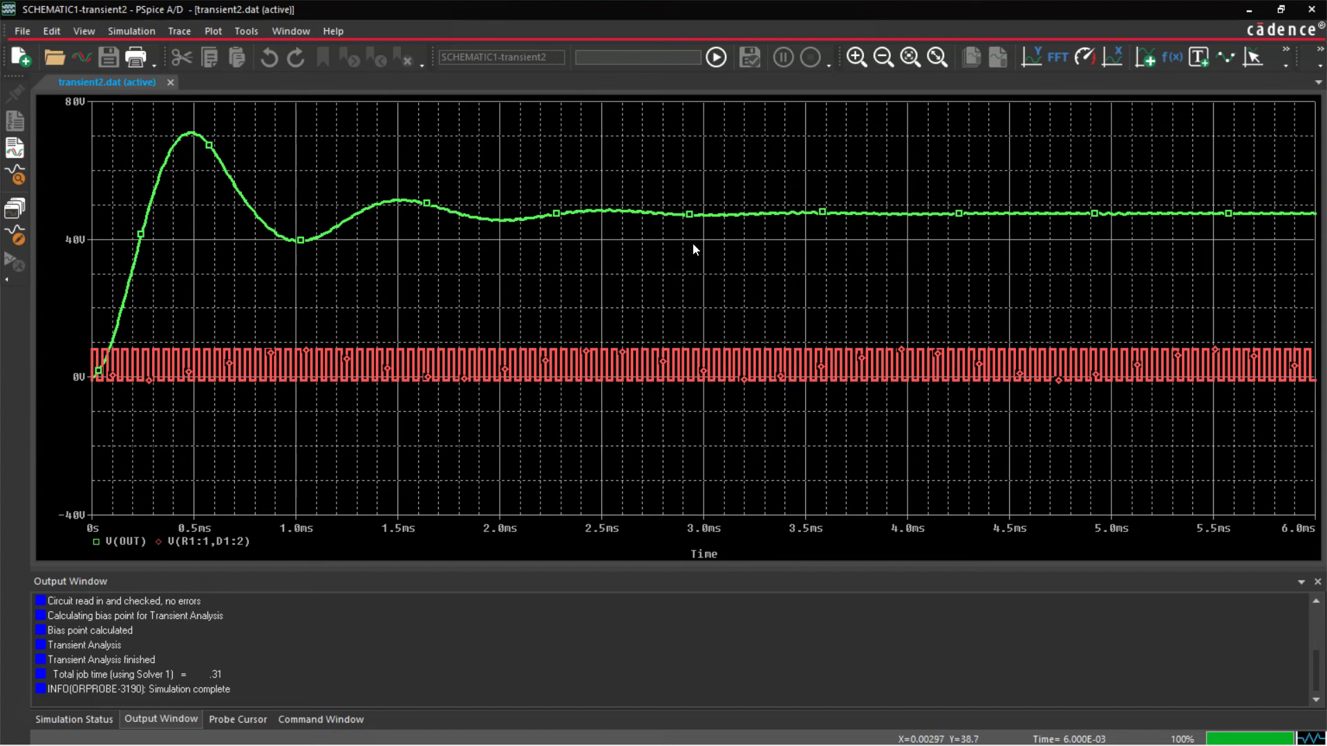
left_click(1311, 9)
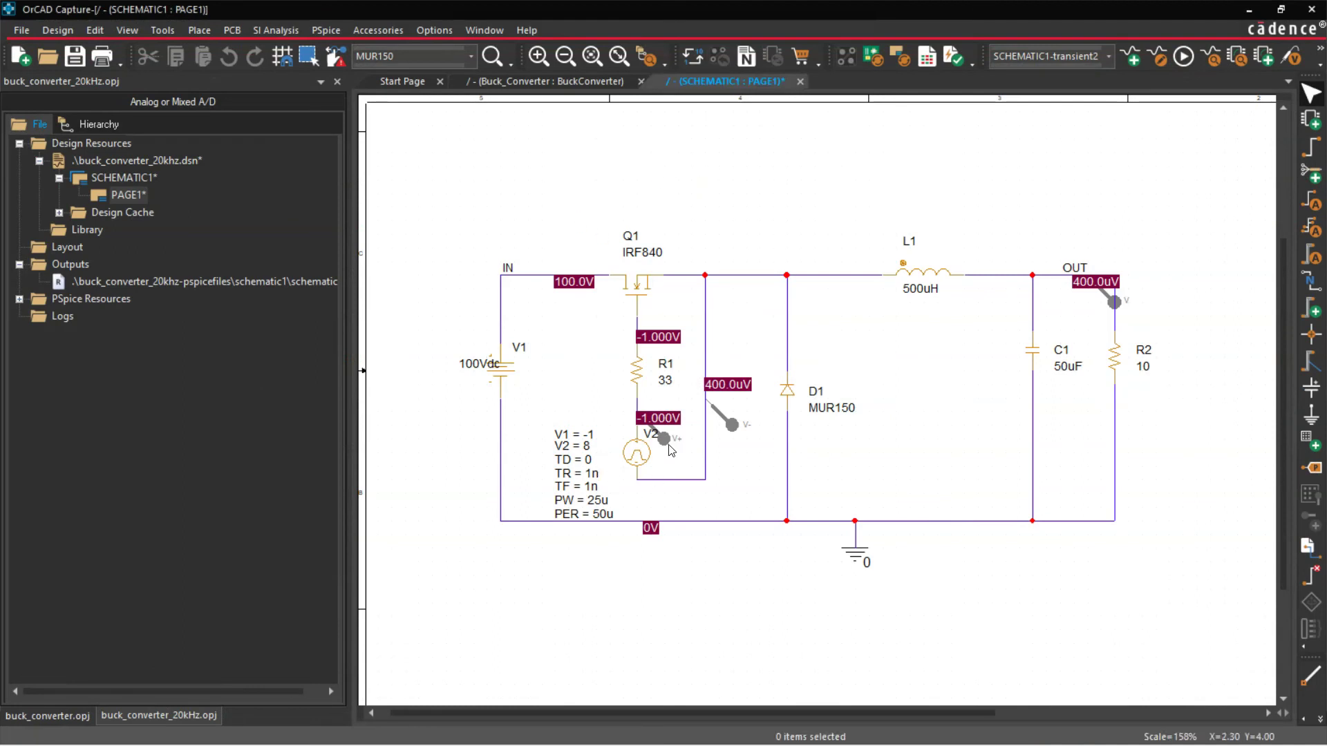
left_click(598, 513)
left_click(800, 157)
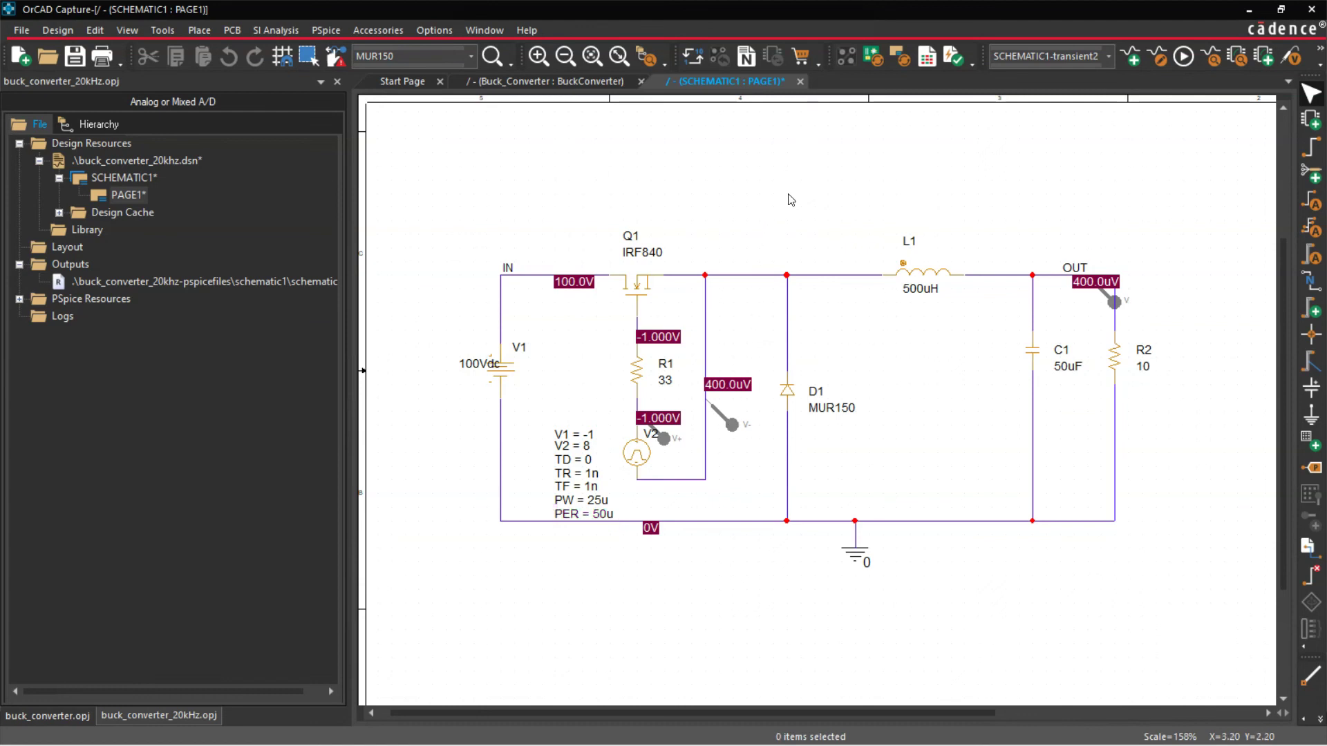